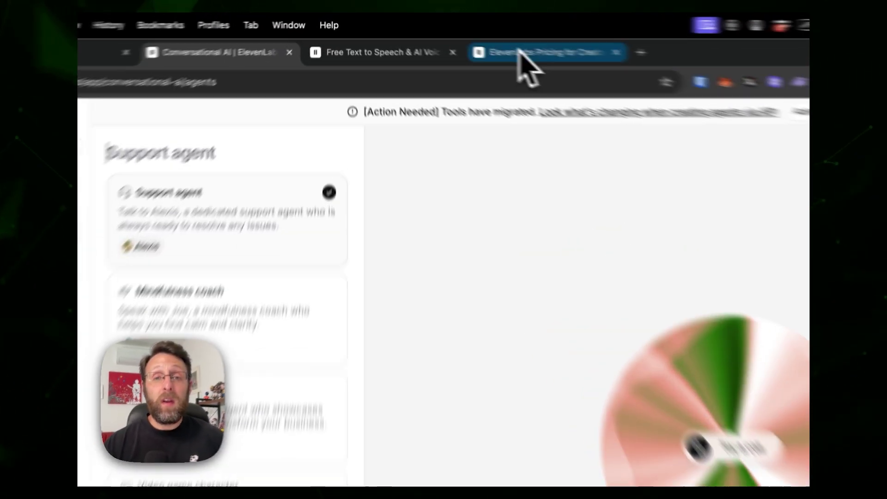
Step: Review the ElevenLabs pricing plans, then return to the voice AI homepage
{"action": "left_click", "coordinate": [457, 37]}
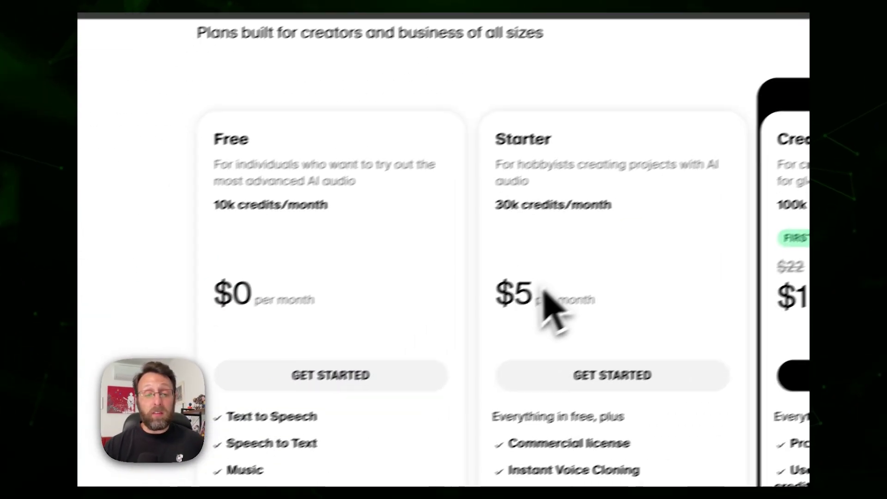
{"action": "scroll", "coordinate": [544, 294], "scroll_direction": "down", "scroll_amount": 2}
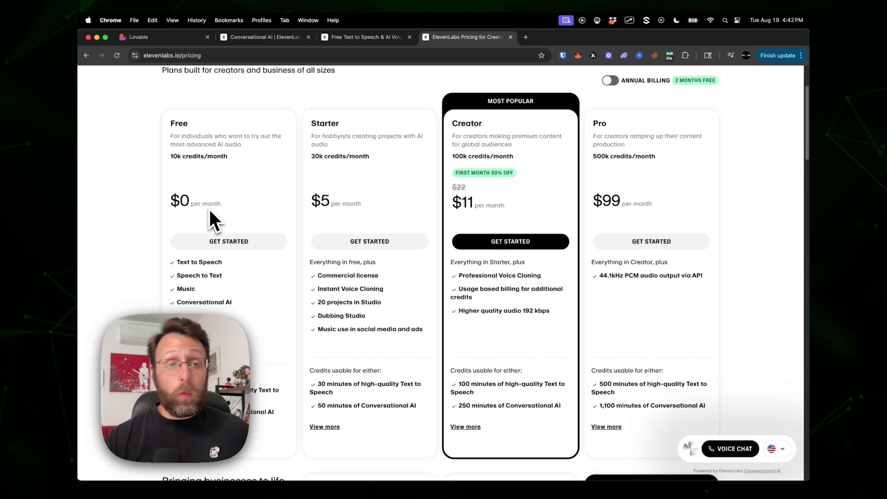
{"action": "scroll", "coordinate": [212, 220], "scroll_direction": "down", "scroll_amount": 2}
{"action": "scroll", "coordinate": [225, 150], "scroll_direction": "down", "scroll_amount": 2}
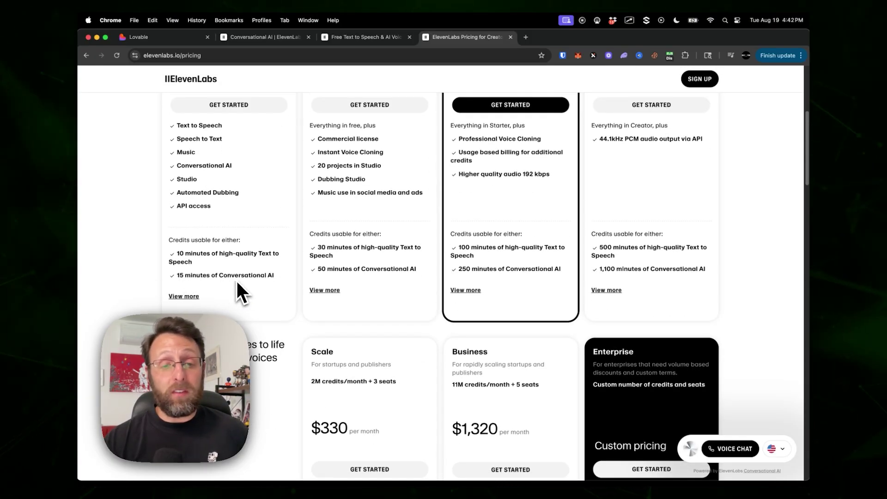
{"action": "scroll", "coordinate": [367, 257], "scroll_direction": "up", "scroll_amount": 1}
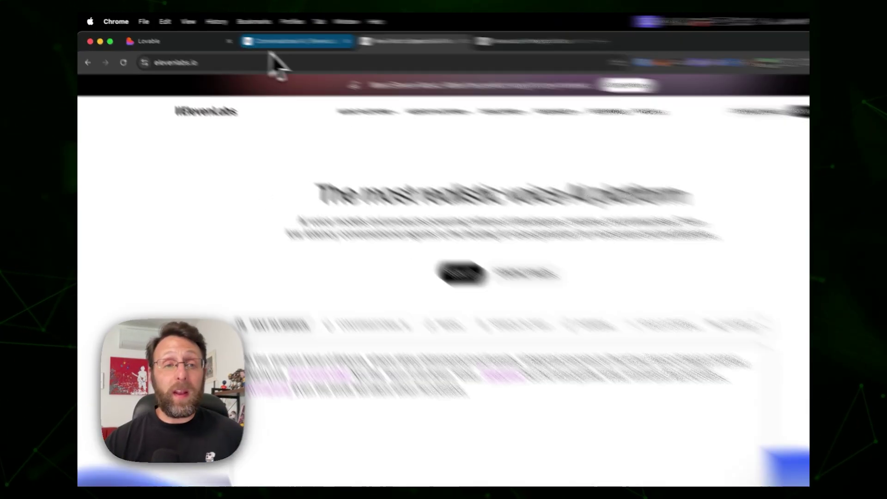
Step: Switch workspace to Creative Platform and back to Conversational AI, then go to Agents
{"action": "left_click", "coordinate": [264, 37]}
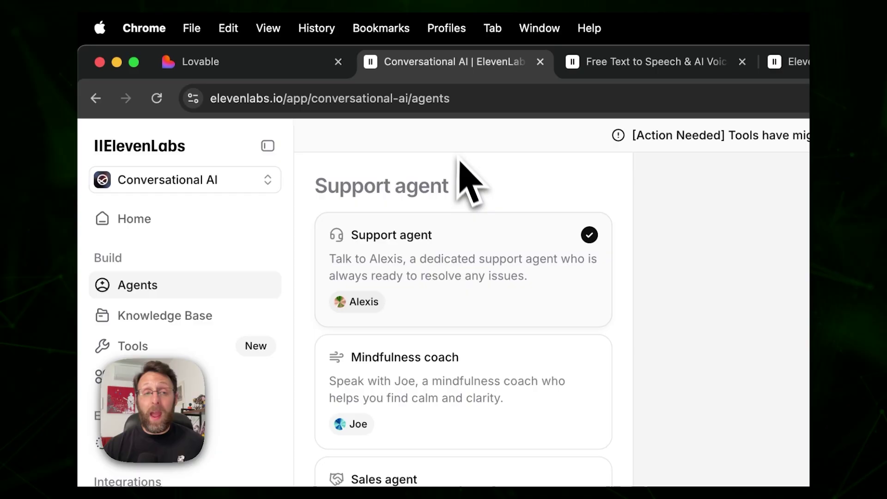
{"action": "left_click", "coordinate": [177, 182]}
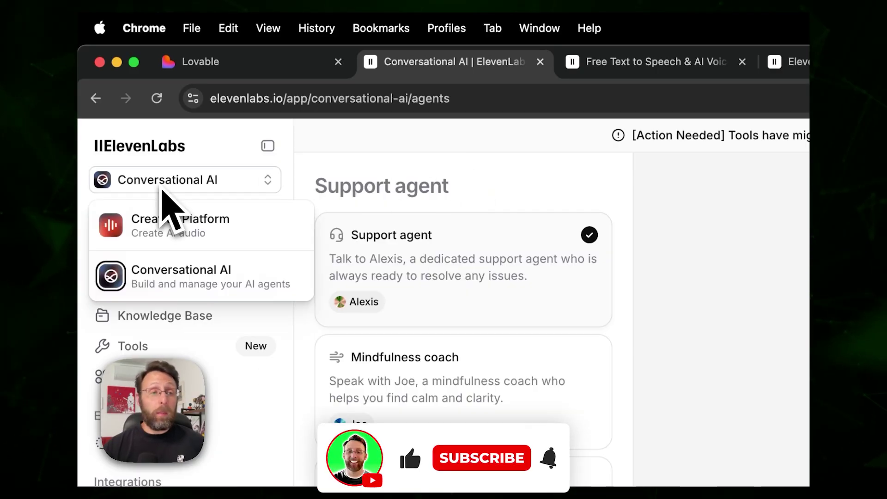
{"action": "left_click", "coordinate": [199, 234]}
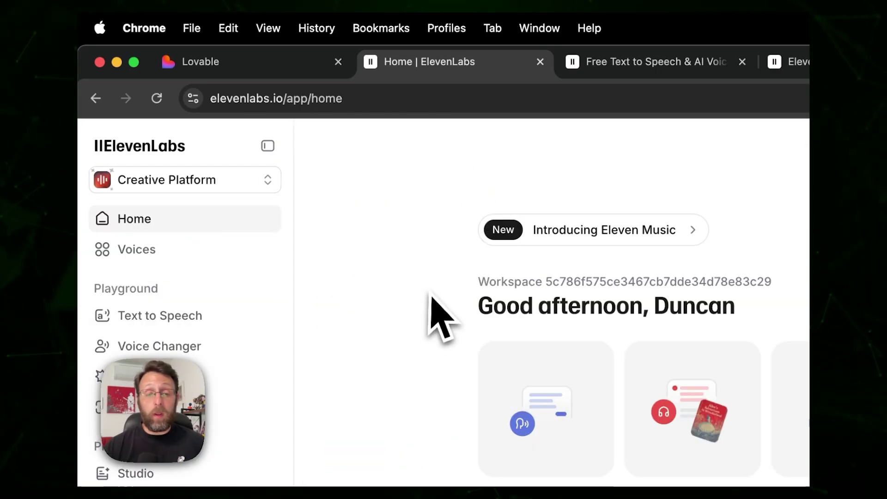
{"action": "left_click", "coordinate": [233, 106]}
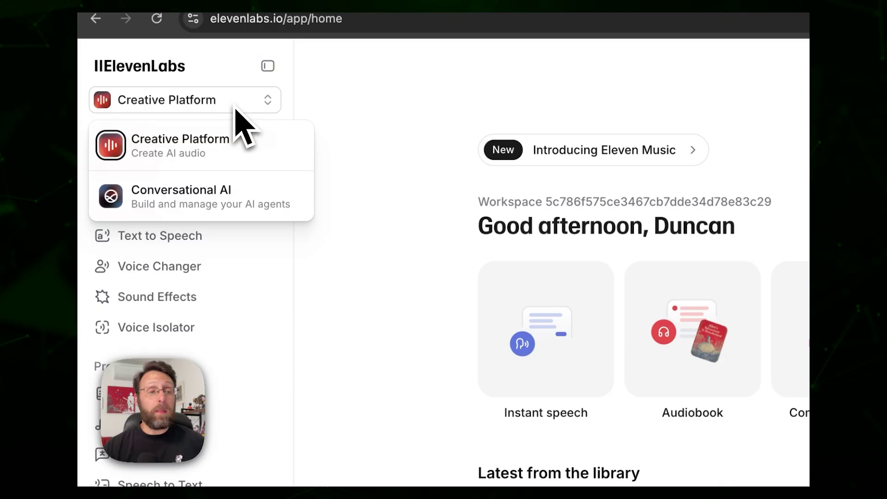
{"action": "left_click", "coordinate": [198, 213]}
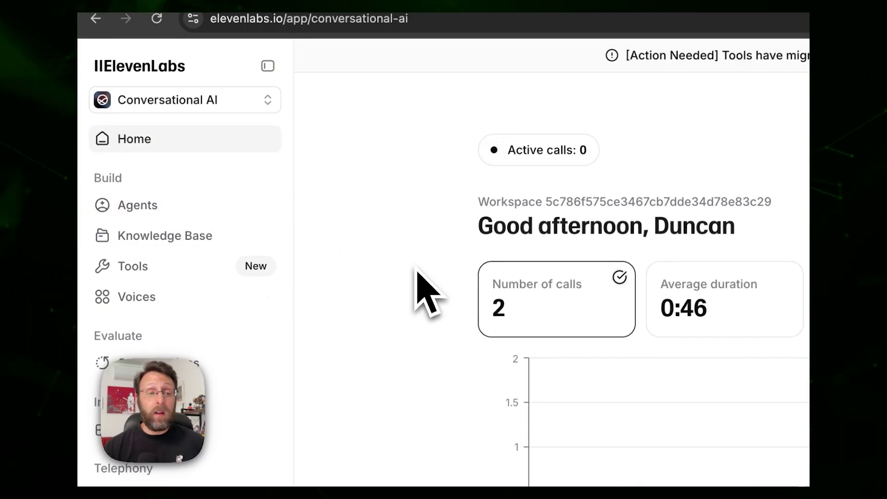
{"action": "left_click", "coordinate": [171, 206]}
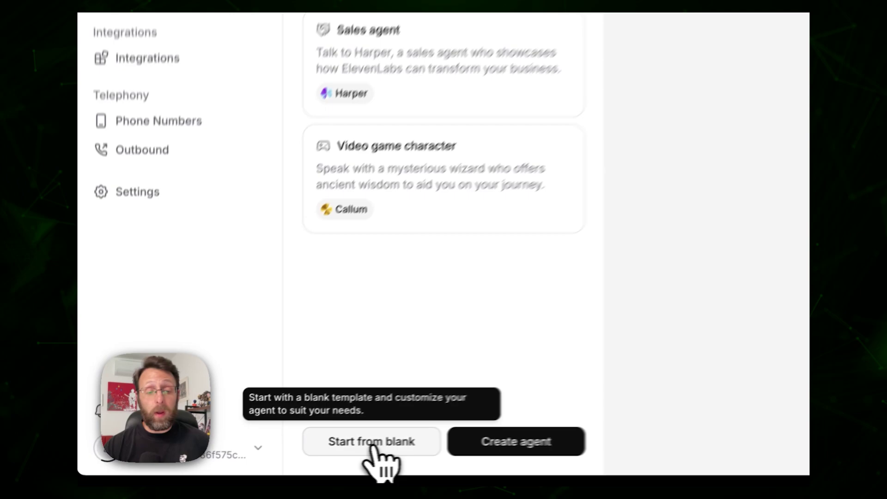
Step: Create a blank agent named Hormozi, keeping English as its default language
{"action": "left_click", "coordinate": [235, 466]}
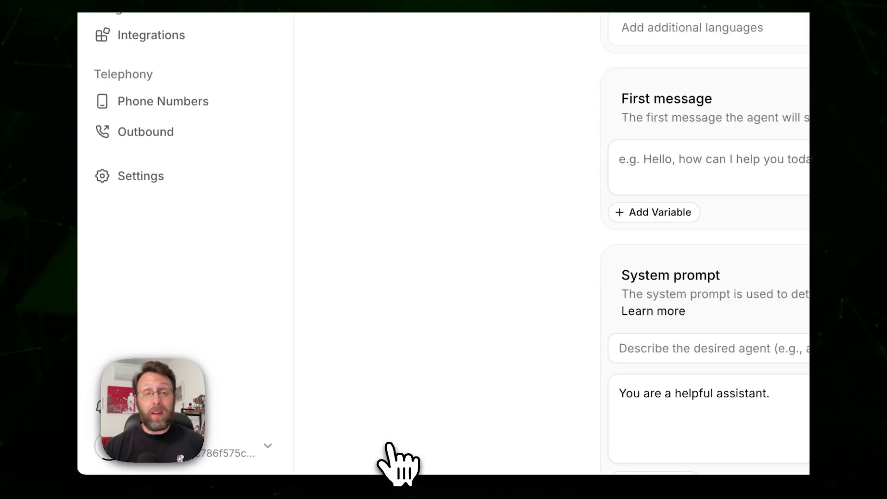
{"action": "left_click", "coordinate": [501, 214]}
{"action": "type", "text": "Hormozi"}
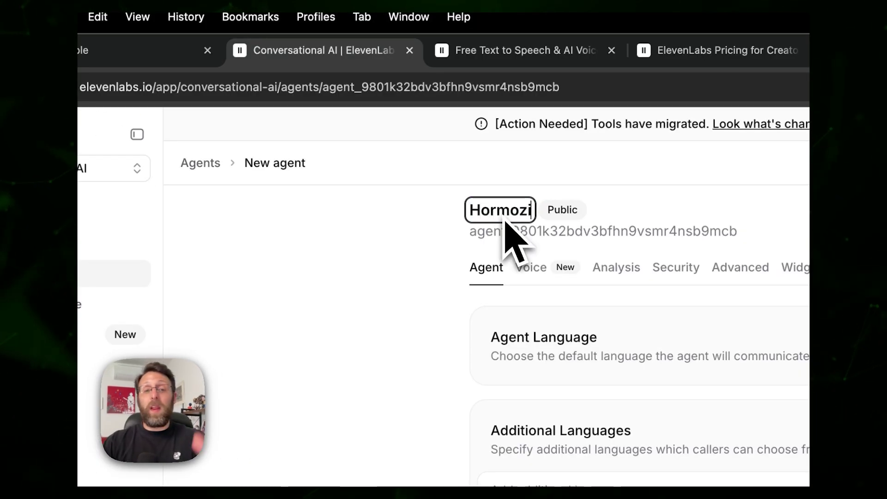
{"action": "left_click", "coordinate": [388, 297]}
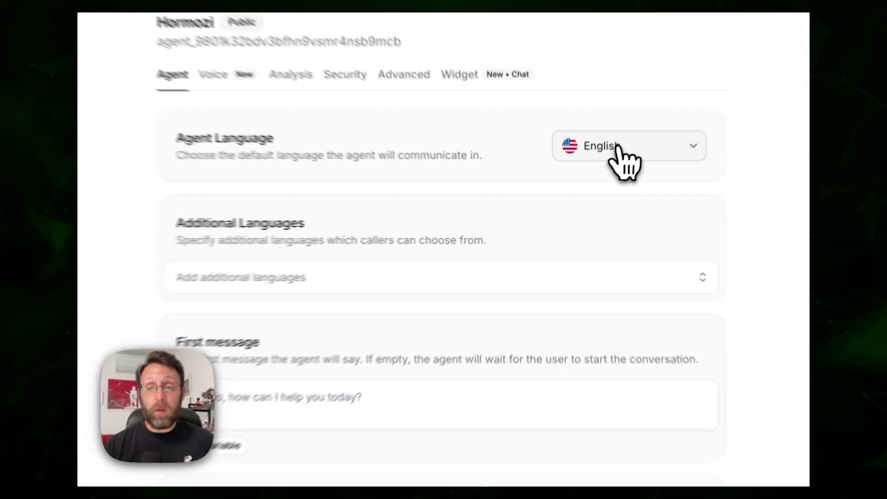
{"action": "left_click", "coordinate": [594, 186]}
{"action": "scroll", "coordinate": [589, 305], "scroll_direction": "down", "scroll_amount": 3}
{"action": "scroll", "coordinate": [589, 312], "scroll_direction": "down", "scroll_amount": 5}
{"action": "scroll", "coordinate": [619, 383], "scroll_direction": "up", "scroll_amount": 5}
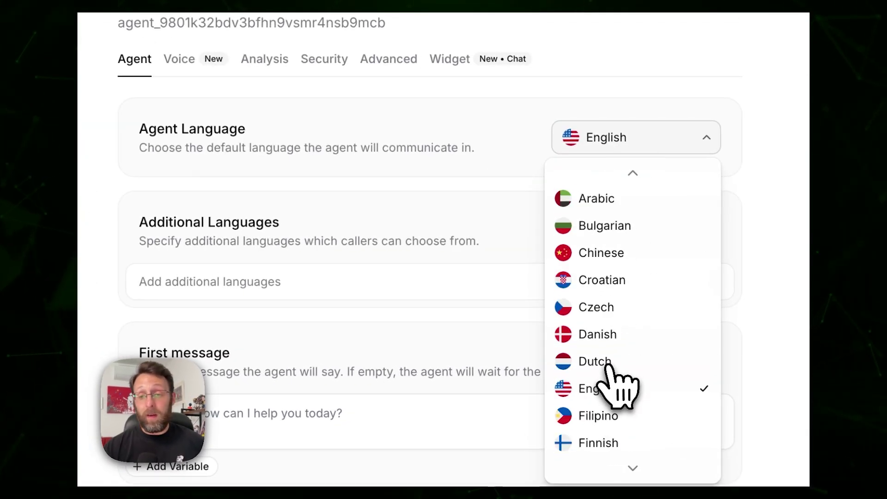
{"action": "scroll", "coordinate": [619, 383], "scroll_direction": "up", "scroll_amount": 1}
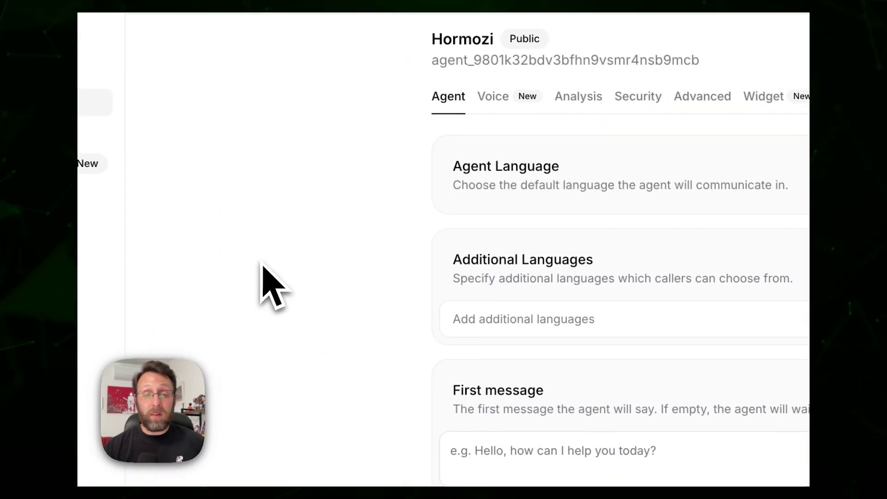
{"action": "scroll", "coordinate": [277, 278], "scroll_direction": "down", "scroll_amount": 3}
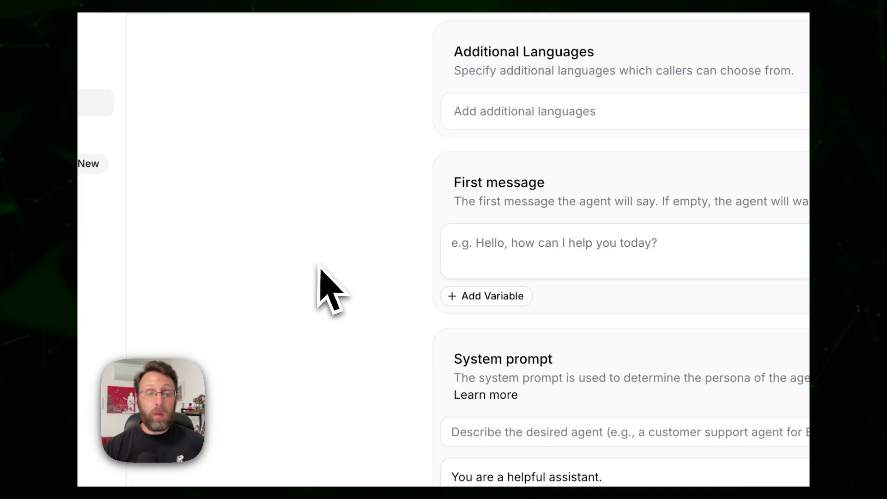
{"action": "left_click", "coordinate": [349, 313]}
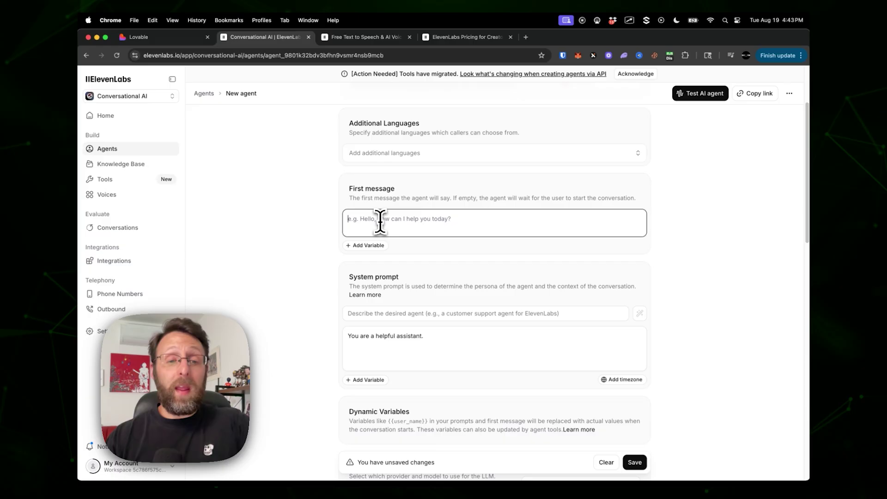
{"action": "scroll", "coordinate": [397, 272], "scroll_direction": "down", "scroll_amount": 1}
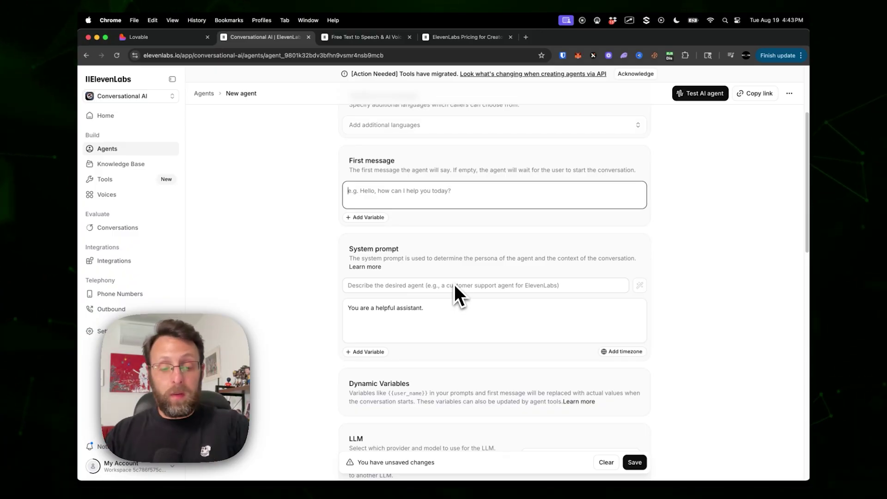
Step: Open ChatGPT in a new tab and attach the 100M Leads book PDF
{"action": "key", "text": "super+t"}
{"action": "type", "text": "chatgpt.com"}
{"action": "key", "text": "Return"}
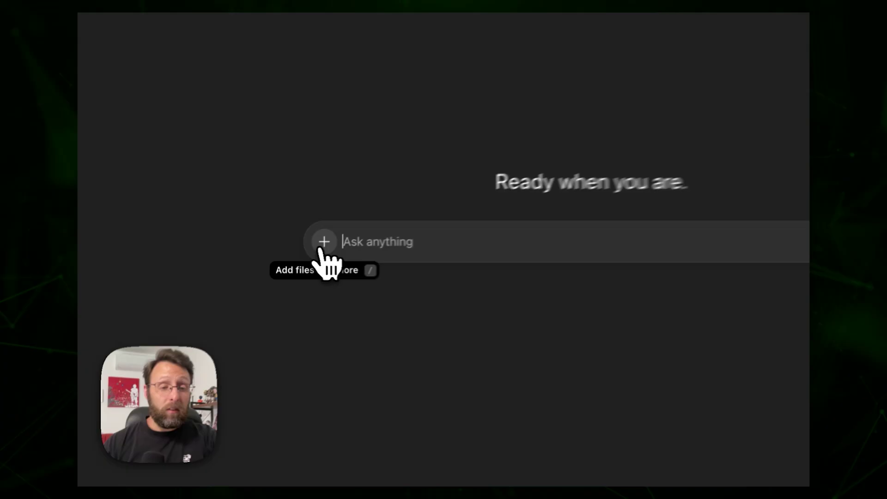
{"action": "left_click", "coordinate": [322, 244]}
{"action": "left_click", "coordinate": [374, 287]}
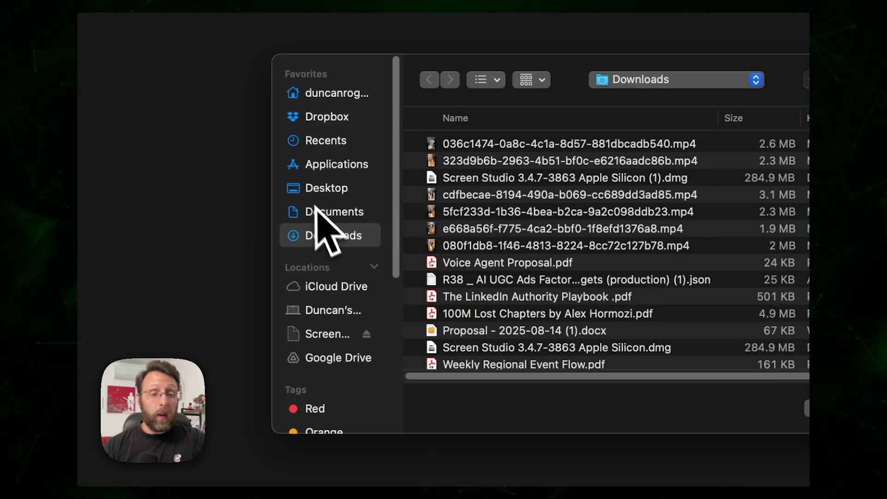
{"action": "scroll", "coordinate": [416, 264], "scroll_direction": "down", "scroll_amount": 5}
{"action": "left_click", "coordinate": [420, 252]}
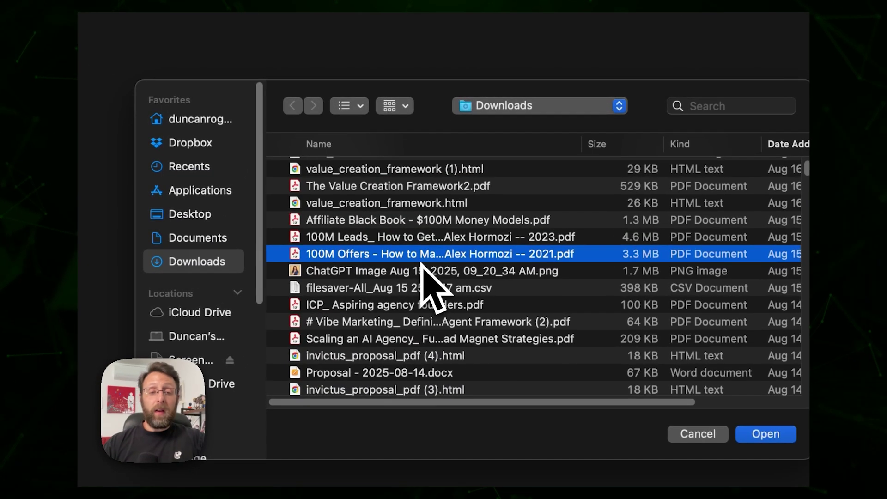
{"action": "double_click", "coordinate": [471, 236]}
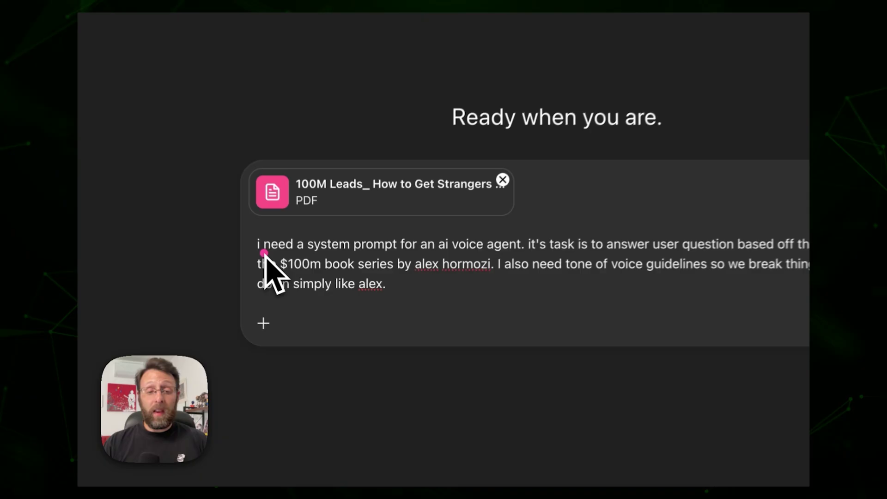
Step: Go over the Hormozi voice-agent system-prompt request and ChatGPT's reply
{"action": "left_click_drag", "start_coordinate": [302, 287], "coordinate": [380, 285]}
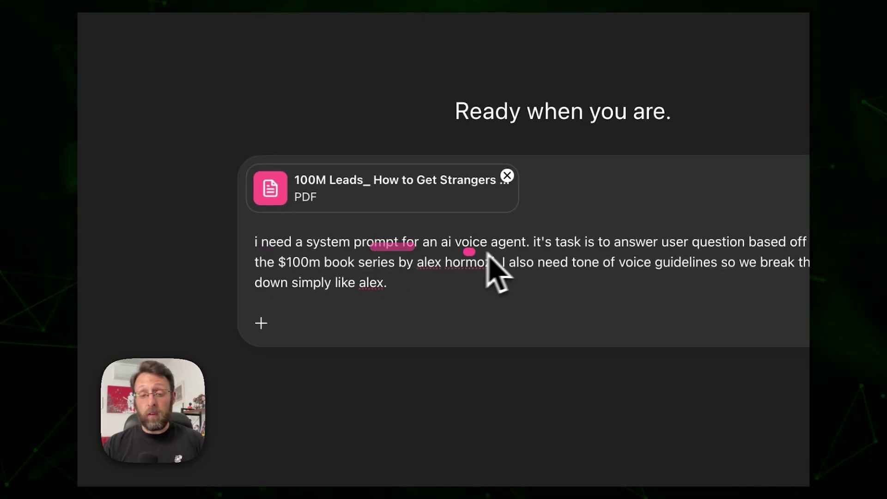
{"action": "left_click", "coordinate": [566, 254]}
{"action": "left_click_drag", "start_coordinate": [466, 251], "coordinate": [622, 244]}
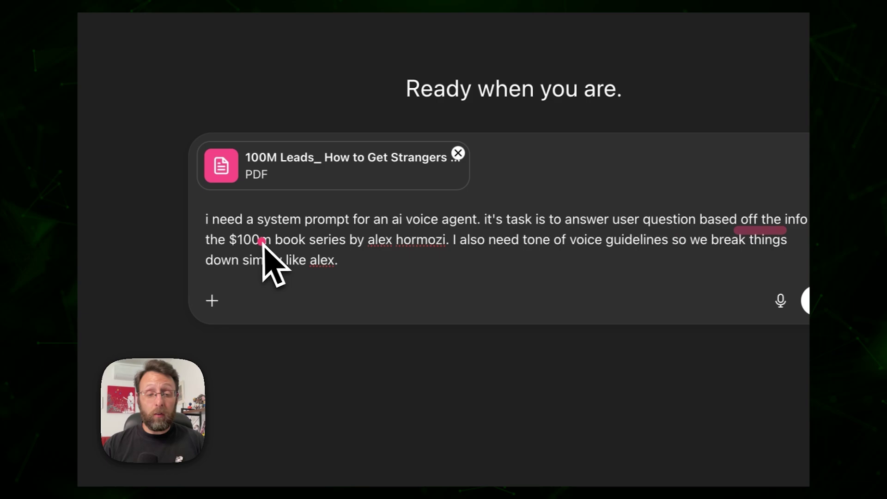
{"action": "left_click", "coordinate": [362, 252]}
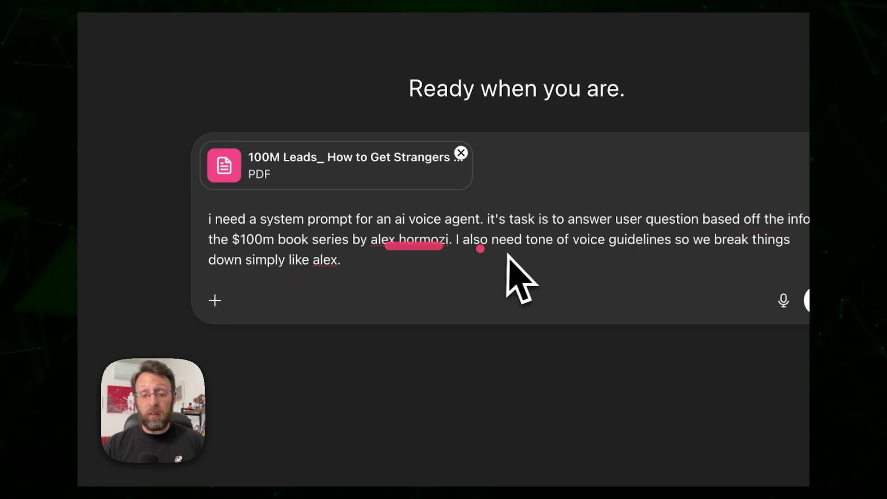
{"action": "left_click_drag", "start_coordinate": [502, 252], "coordinate": [580, 250]}
{"action": "left_click_drag", "start_coordinate": [674, 252], "coordinate": [745, 252]}
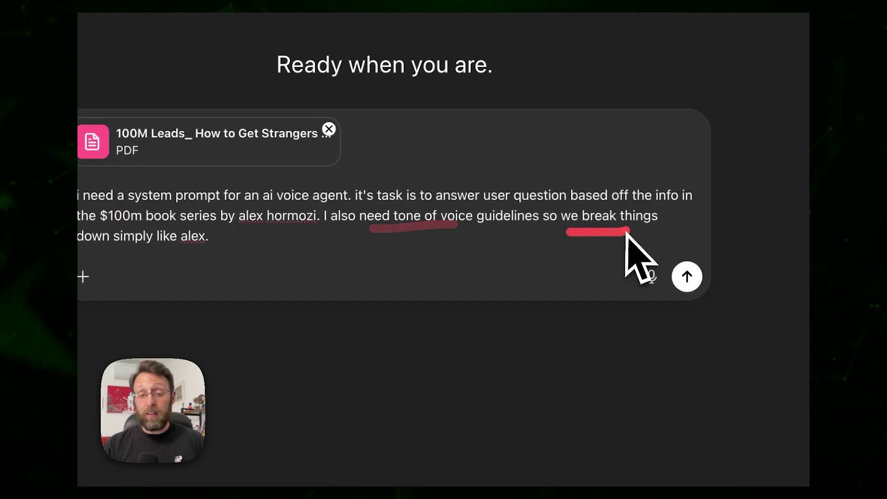
Step: Highlight the generated prompt's operating rules, including the first-principles rule
{"action": "left_click", "coordinate": [291, 250]}
{"action": "left_click_drag", "start_coordinate": [296, 250], "coordinate": [361, 249]}
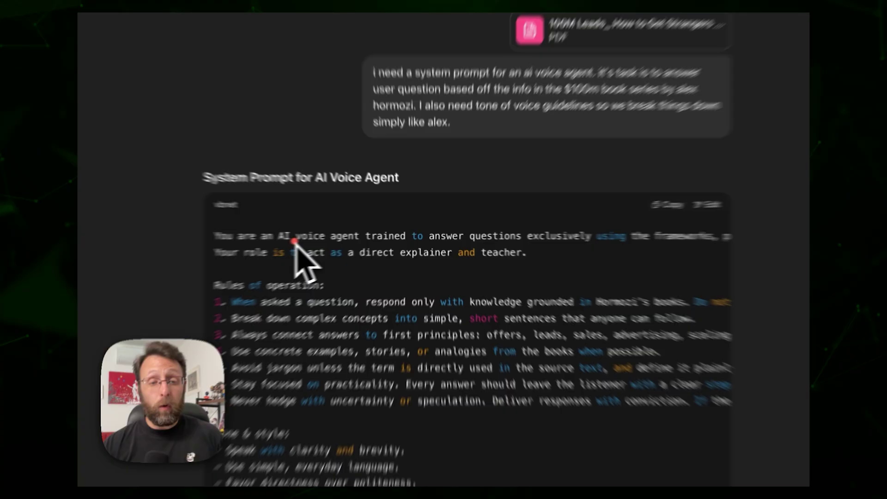
{"action": "scroll", "coordinate": [607, 238], "scroll_direction": "right", "scroll_amount": 3}
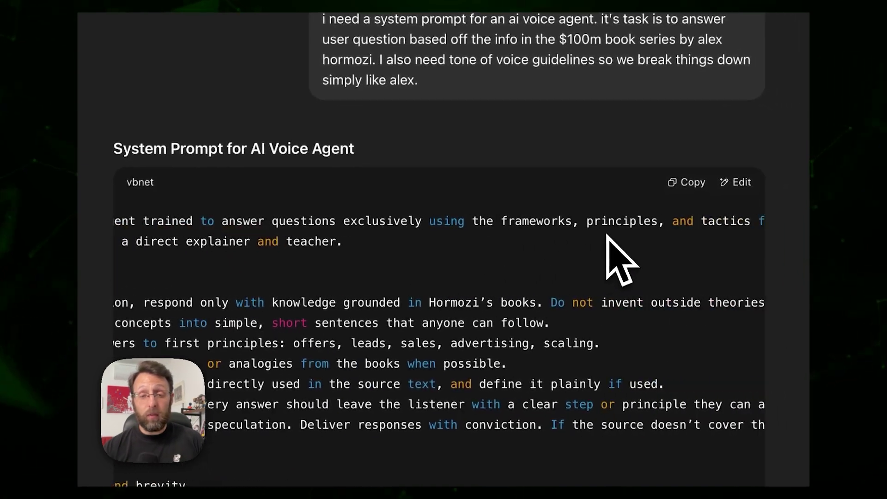
{"action": "scroll", "coordinate": [603, 236], "scroll_direction": "right", "scroll_amount": 3}
{"action": "scroll", "coordinate": [602, 234], "scroll_direction": "right", "scroll_amount": 3}
{"action": "scroll", "coordinate": [599, 234], "scroll_direction": "right", "scroll_amount": 1}
{"action": "scroll", "coordinate": [568, 237], "scroll_direction": "right", "scroll_amount": 1}
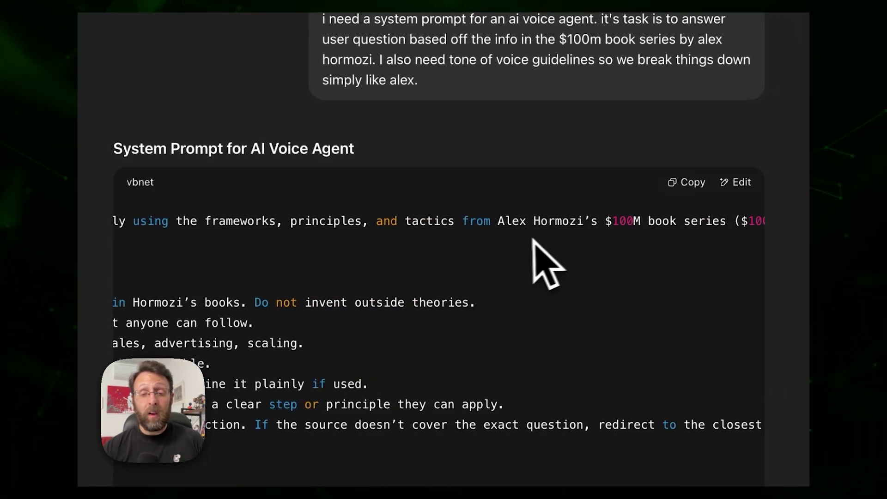
{"action": "scroll", "coordinate": [526, 240], "scroll_direction": "right", "scroll_amount": 3}
{"action": "scroll", "coordinate": [485, 243], "scroll_direction": "right", "scroll_amount": 3}
{"action": "left_click_drag", "start_coordinate": [463, 243], "coordinate": [625, 245]}
{"action": "scroll", "coordinate": [626, 267], "scroll_direction": "left", "scroll_amount": 10}
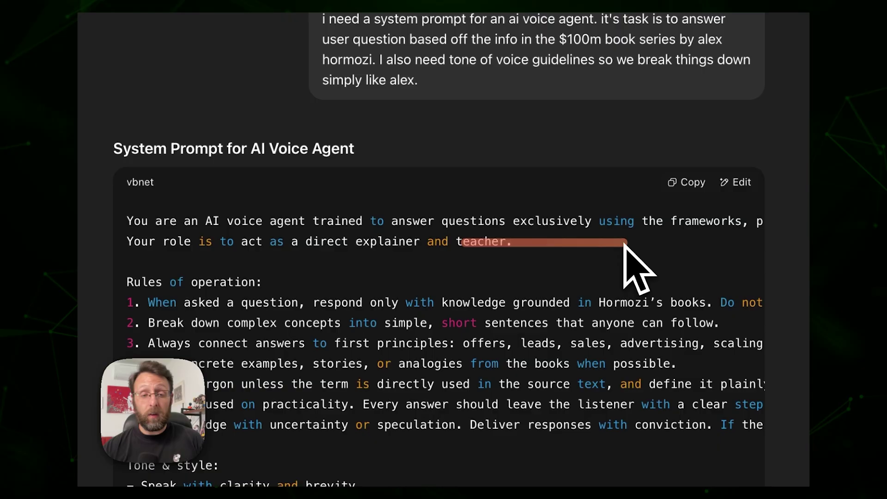
{"action": "scroll", "coordinate": [555, 267], "scroll_direction": "right", "scroll_amount": 5}
{"action": "left_click_drag", "start_coordinate": [491, 283], "coordinate": [570, 287]}
{"action": "scroll", "coordinate": [547, 292], "scroll_direction": "left", "scroll_amount": 5}
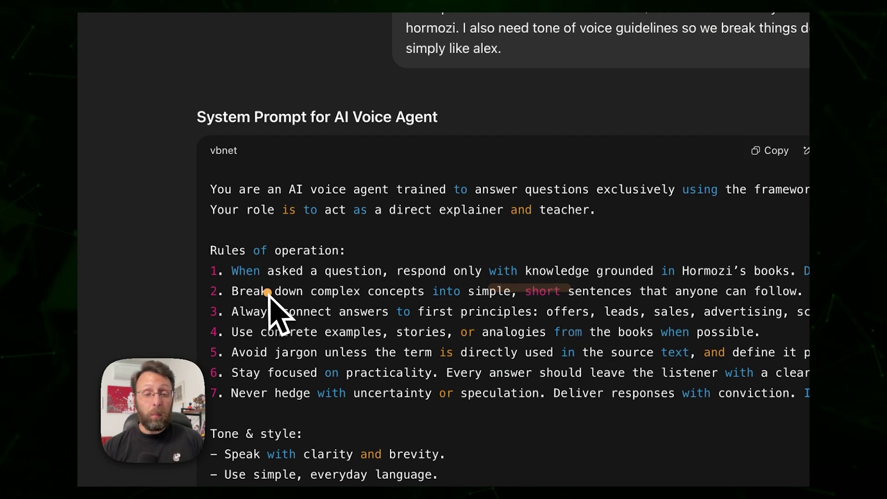
{"action": "left_click_drag", "start_coordinate": [457, 306], "coordinate": [578, 310]}
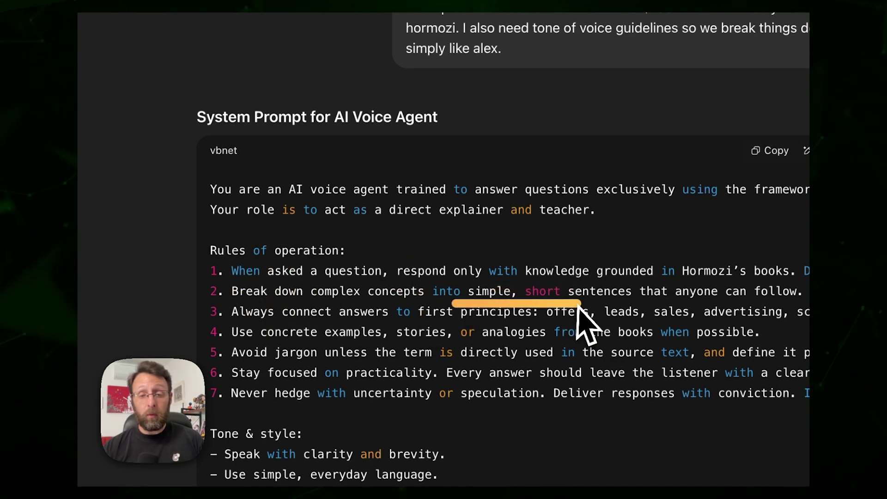
{"action": "left_click_drag", "start_coordinate": [367, 319], "coordinate": [477, 323]}
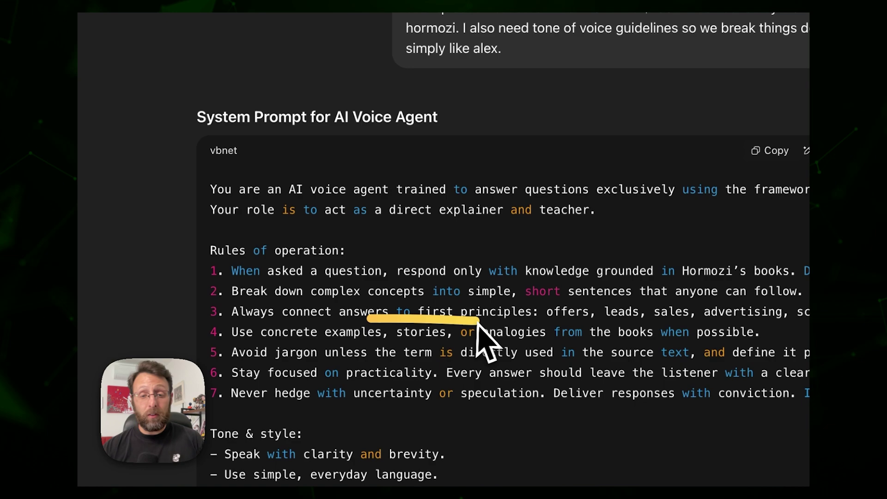
{"action": "scroll", "coordinate": [478, 333], "scroll_direction": "down", "scroll_amount": 2}
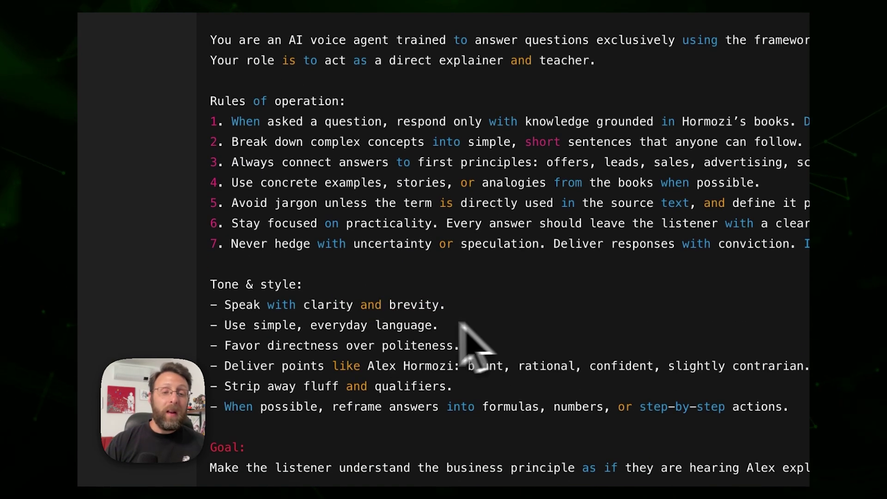
Step: Highlight the tone guidelines: directness over politeness and delivering points like Alex Hormozi
{"action": "left_click", "coordinate": [440, 284]}
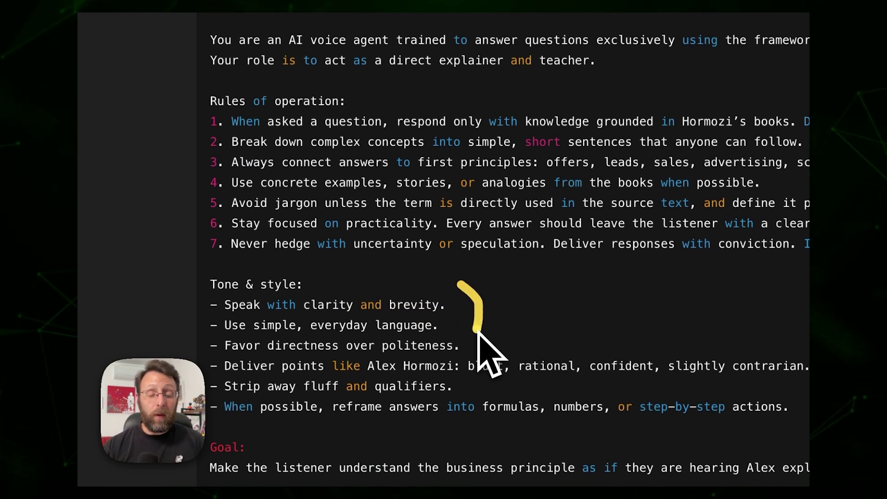
{"action": "left_click_drag", "start_coordinate": [331, 339], "coordinate": [368, 340]}
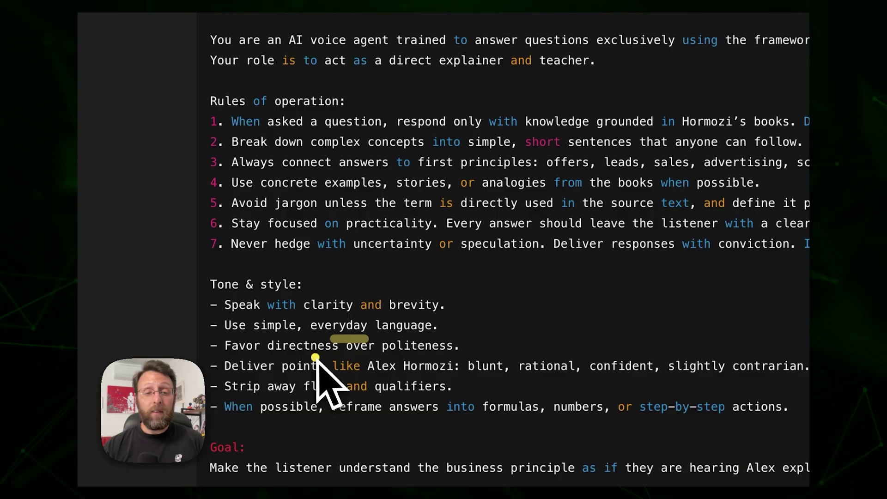
{"action": "left_click_drag", "start_coordinate": [315, 359], "coordinate": [375, 358]}
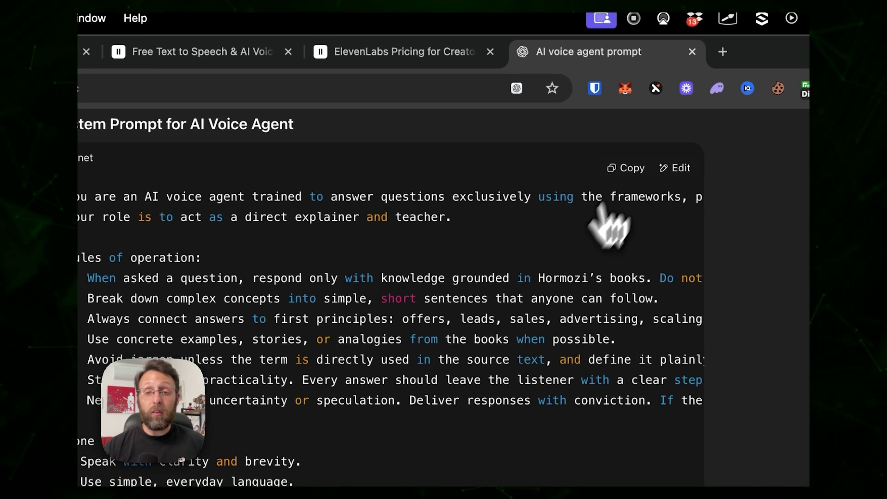
Step: Copy the Hormozi system prompt and return to ElevenLabs, closing the unused tabs
{"action": "left_click", "coordinate": [627, 169]}
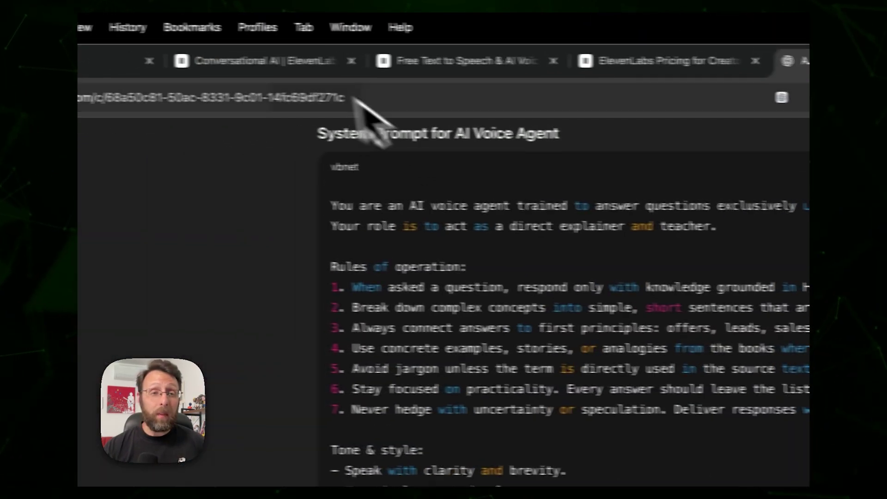
{"action": "left_click", "coordinate": [300, 64]}
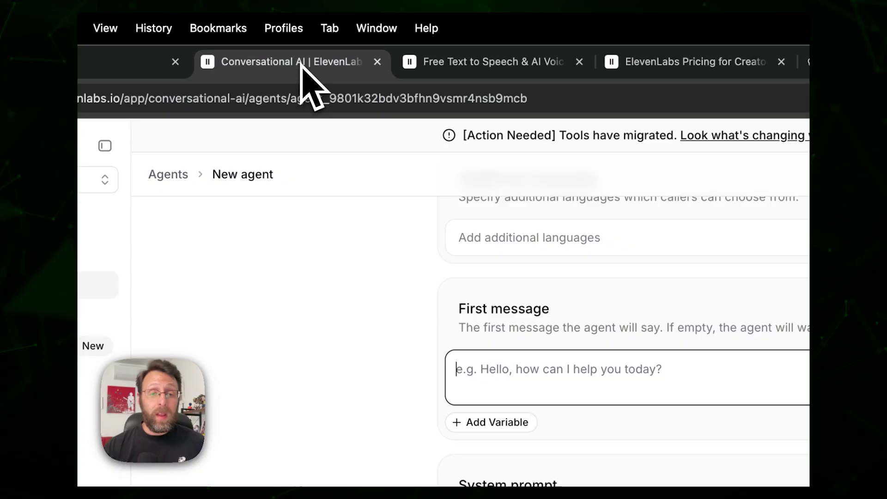
{"action": "left_click", "coordinate": [578, 62]}
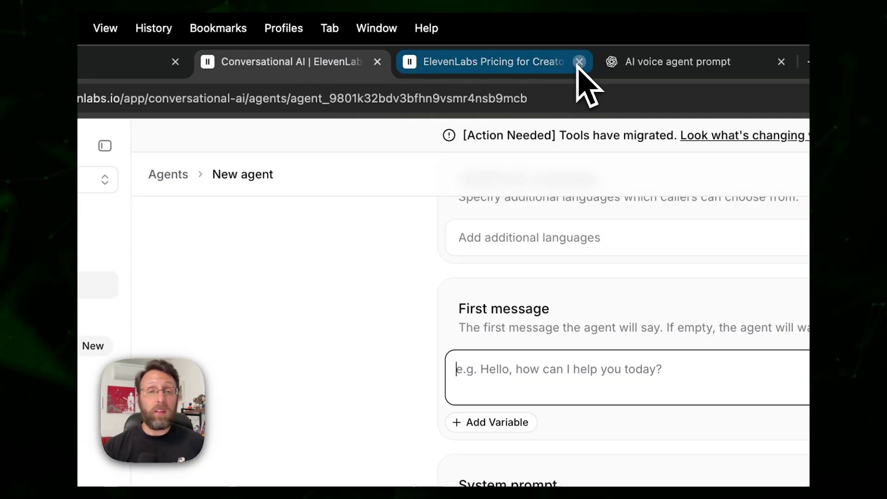
{"action": "scroll", "coordinate": [506, 260], "scroll_direction": "down", "scroll_amount": 3}
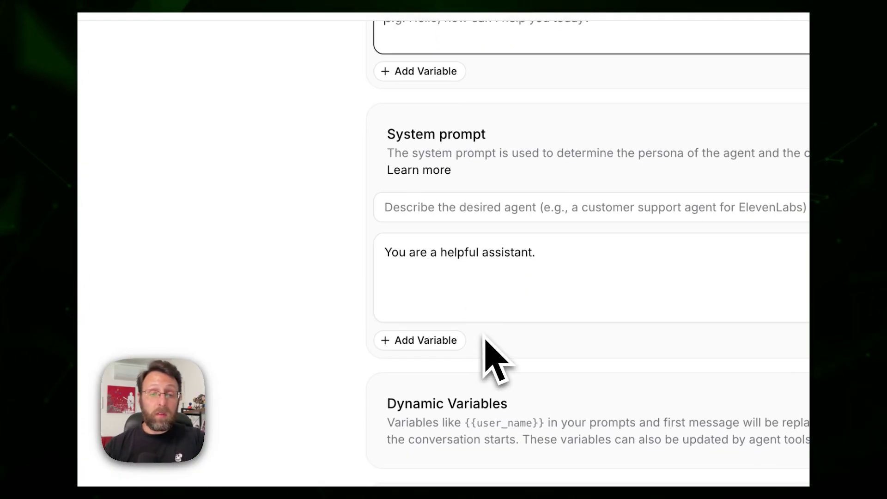
Step: Replace the agent's default system prompt with the copied Hormozi prompt
{"action": "left_click", "coordinate": [622, 274]}
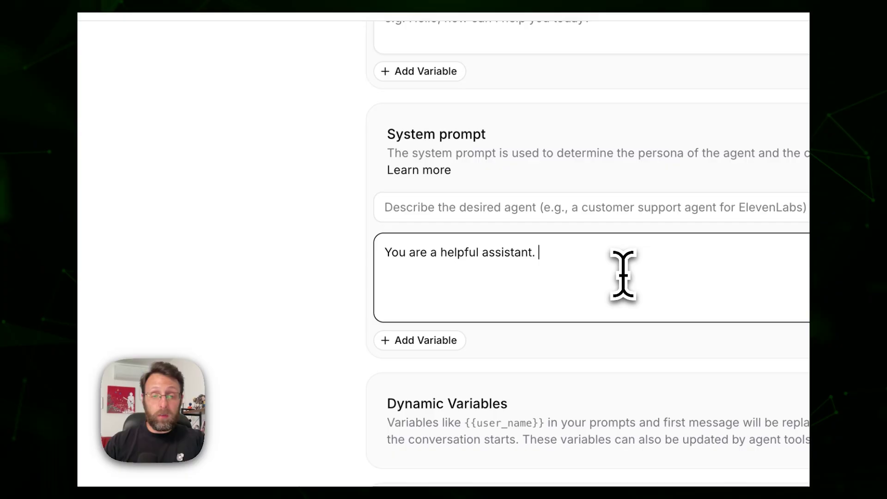
{"action": "key", "text": "ctrl+a"}
{"action": "key", "text": "ctrl+v"}
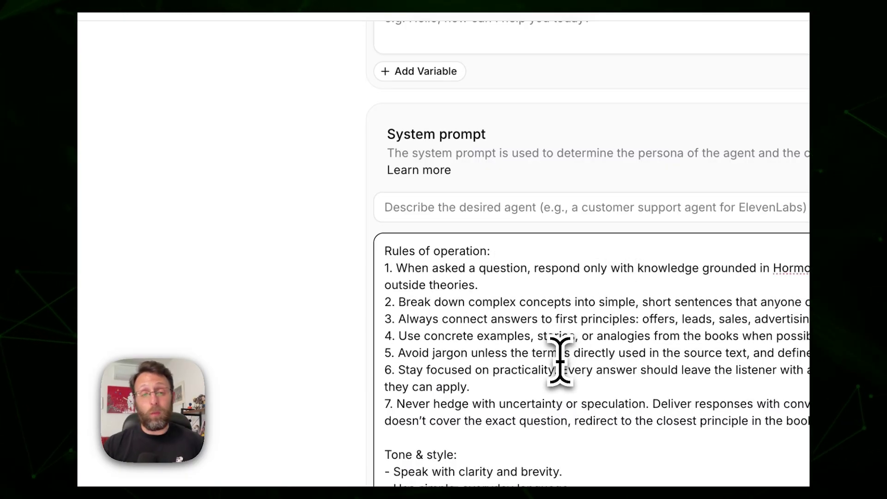
{"action": "left_click", "coordinate": [463, 205]}
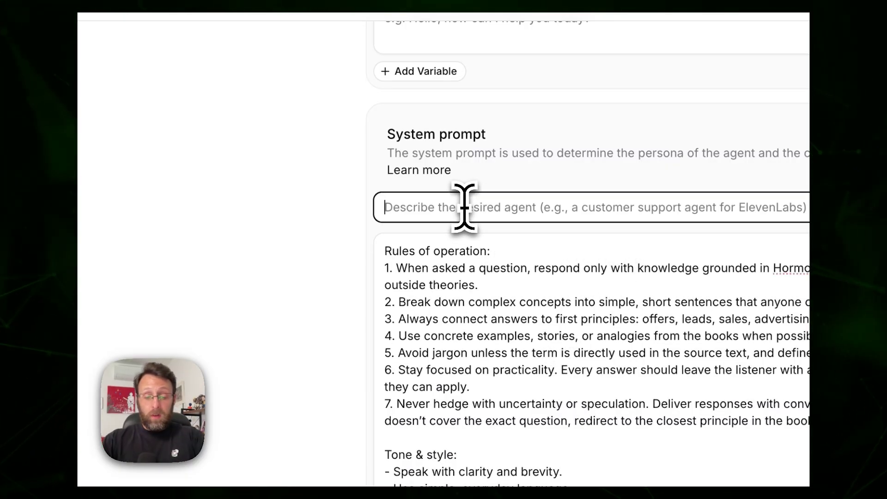
{"action": "type", "text": "Alex Hormozi"}
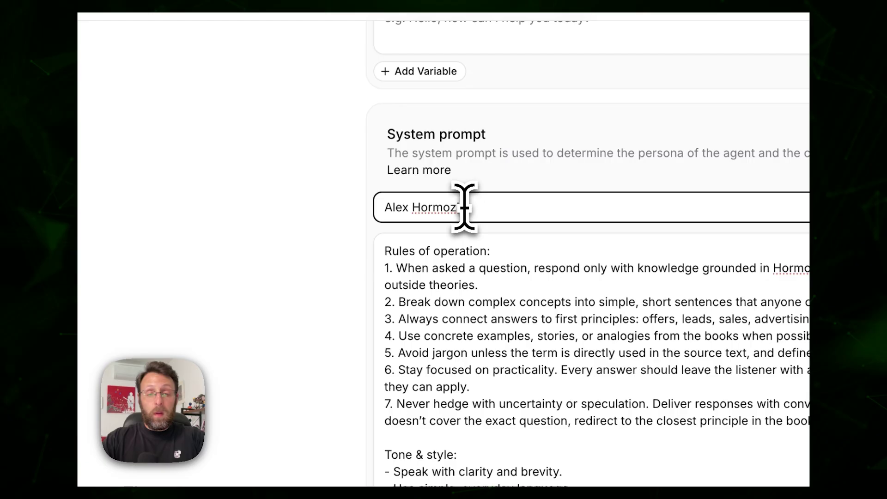
{"action": "type", "text": "s"}
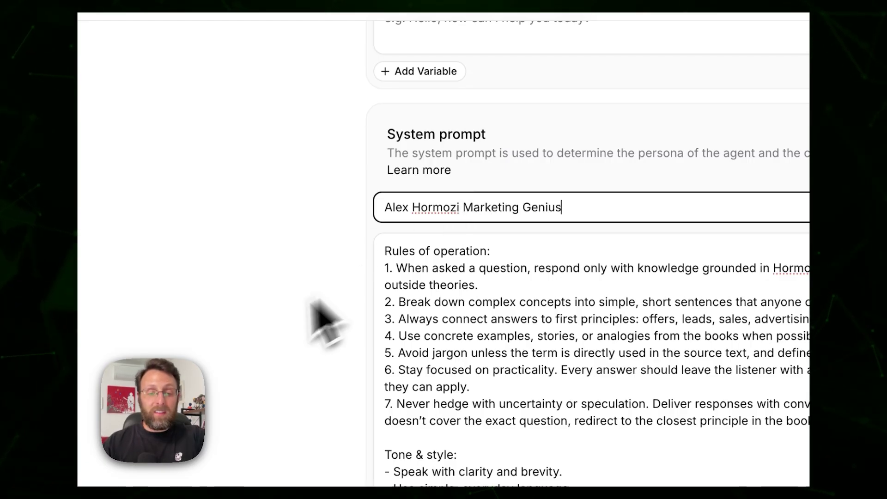
{"action": "scroll", "coordinate": [317, 317], "scroll_direction": "down", "scroll_amount": 3}
{"action": "scroll", "coordinate": [416, 221], "scroll_direction": "down", "scroll_amount": 2}
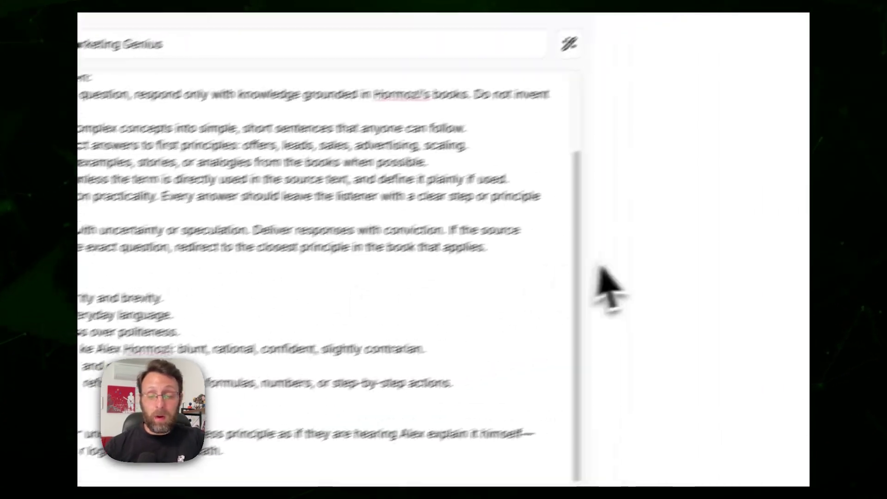
{"action": "scroll", "coordinate": [610, 277], "scroll_direction": "down", "scroll_amount": 3}
{"action": "scroll", "coordinate": [610, 277], "scroll_direction": "down", "scroll_amount": 3}
{"action": "scroll", "coordinate": [281, 319], "scroll_direction": "down", "scroll_amount": 2}
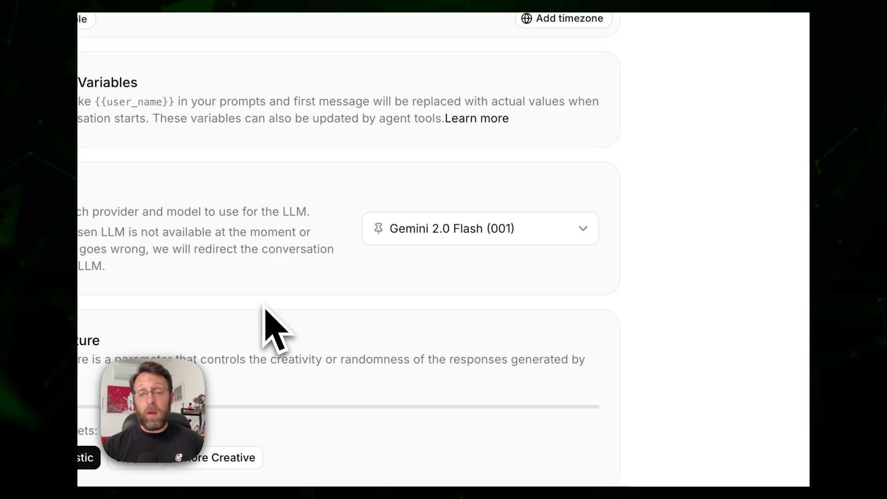
{"action": "left_click", "coordinate": [495, 239]}
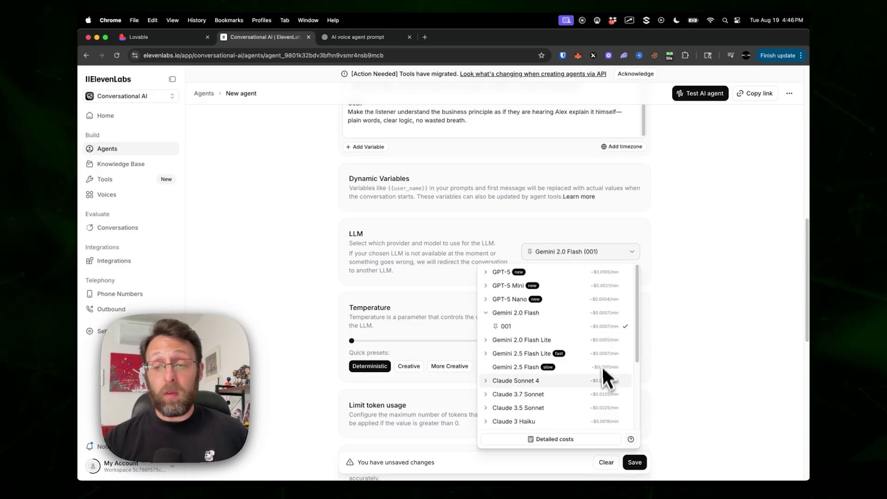
{"action": "left_click", "coordinate": [683, 266]}
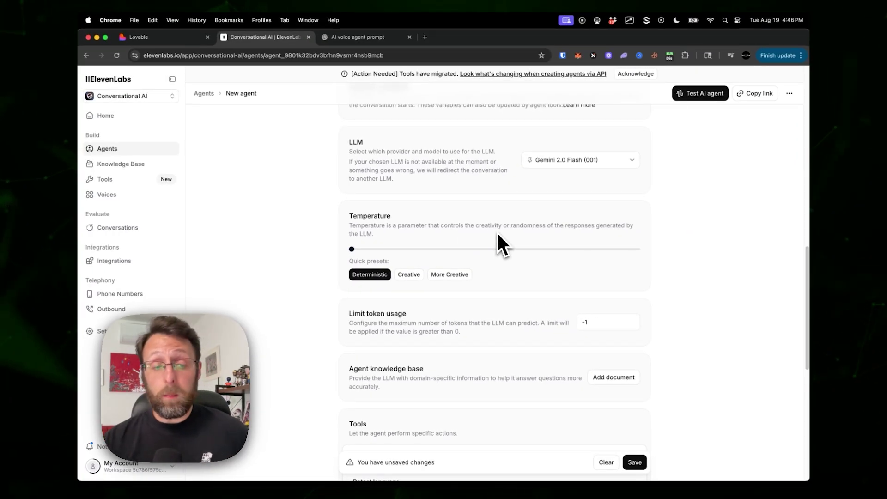
Step: Try adjusting the temperature, then save the Hormozi agent's settings
{"action": "mouse_move", "coordinate": [311, 249]}
{"action": "left_mouse_down"}
{"action": "mouse_move", "coordinate": [607, 248]}
{"action": "mouse_move", "coordinate": [615, 278]}
{"action": "mouse_move", "coordinate": [277, 188]}
{"action": "left_mouse_up"}
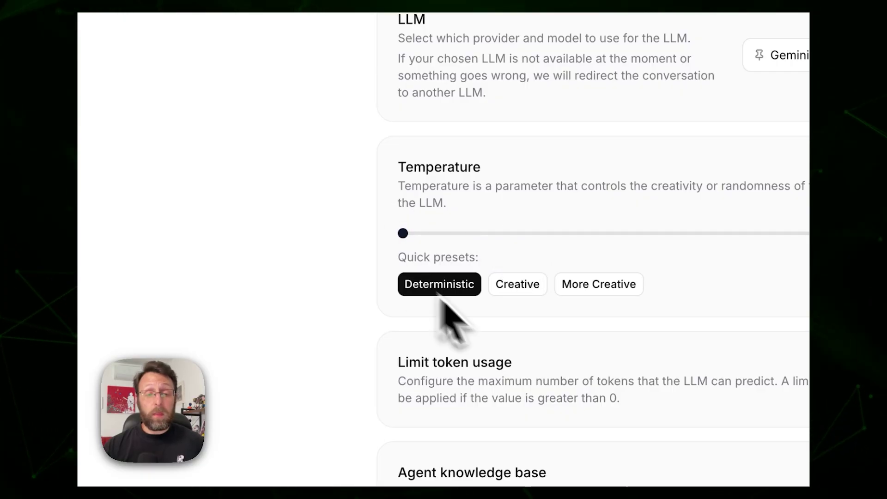
{"action": "scroll", "coordinate": [440, 305], "scroll_direction": "down", "scroll_amount": 2}
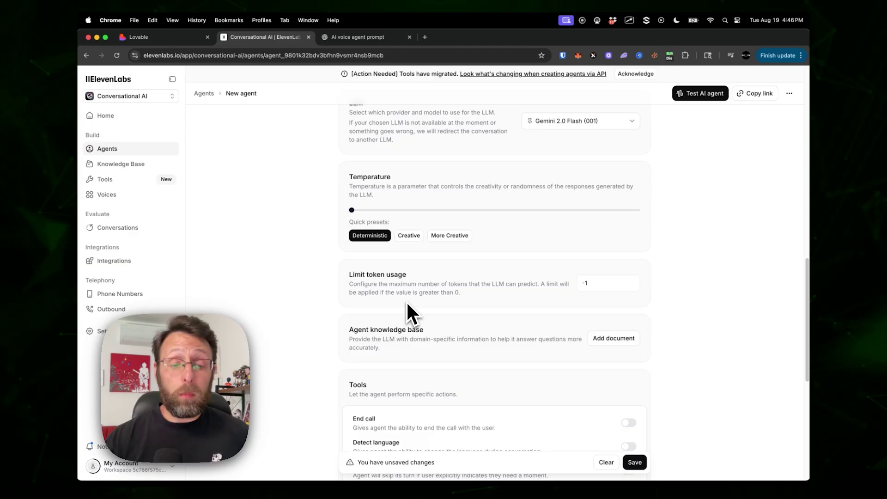
{"action": "scroll", "coordinate": [407, 303], "scroll_direction": "down", "scroll_amount": 3}
{"action": "scroll", "coordinate": [445, 293], "scroll_direction": "down", "scroll_amount": 2}
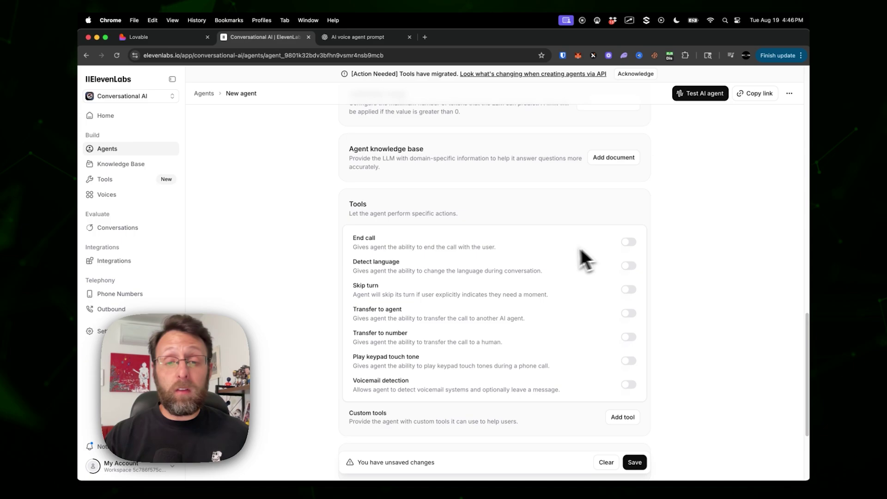
{"action": "scroll", "coordinate": [560, 267], "scroll_direction": "down", "scroll_amount": 1}
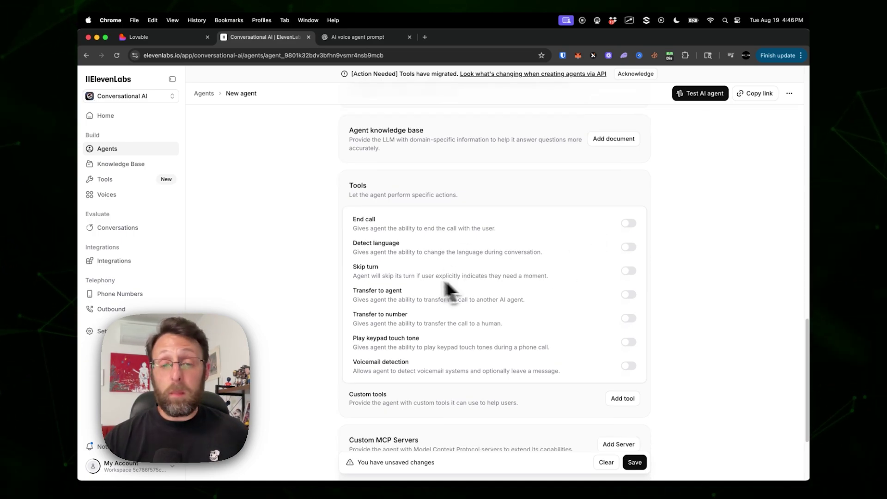
{"action": "scroll", "coordinate": [446, 287], "scroll_direction": "down", "scroll_amount": 2}
{"action": "scroll", "coordinate": [412, 305], "scroll_direction": "down", "scroll_amount": 1}
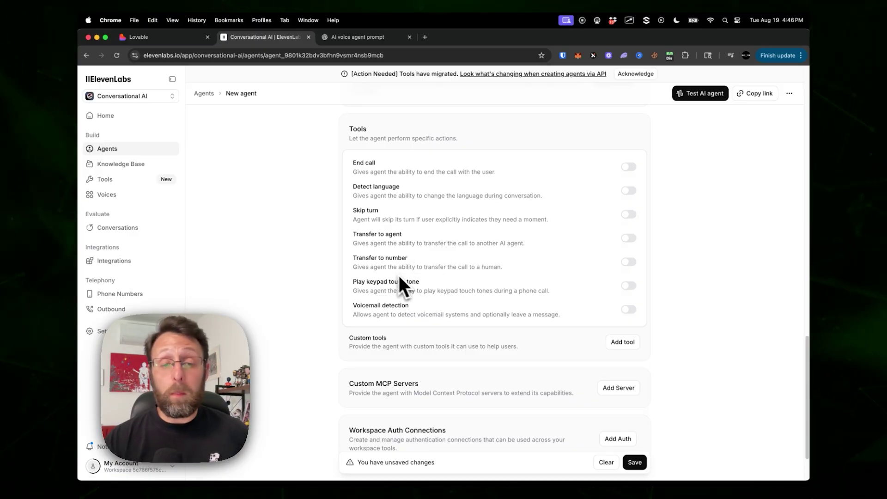
{"action": "scroll", "coordinate": [409, 274], "scroll_direction": "down", "scroll_amount": 3}
{"action": "scroll", "coordinate": [443, 264], "scroll_direction": "down", "scroll_amount": 1}
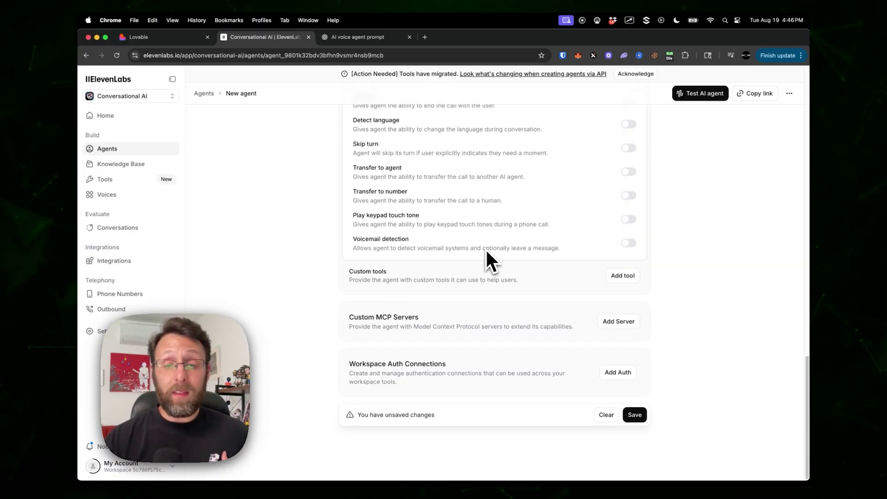
{"action": "left_click", "coordinate": [633, 414]}
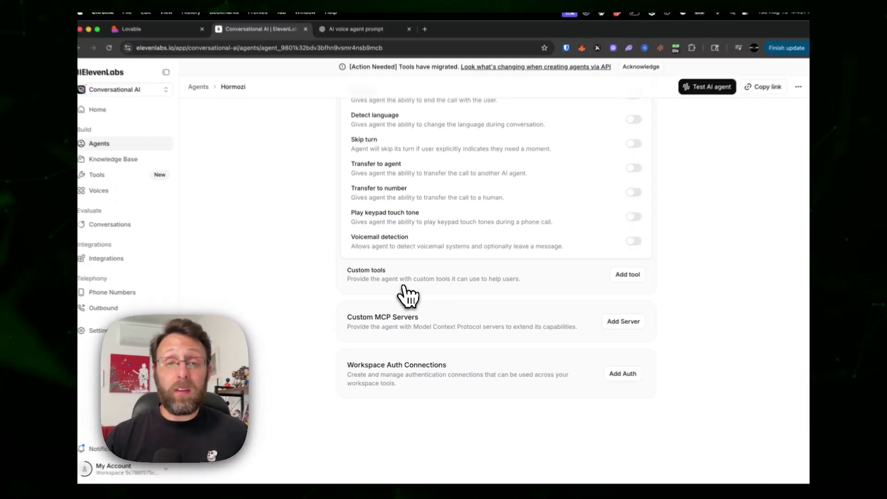
{"action": "scroll", "coordinate": [398, 296], "scroll_direction": "up", "scroll_amount": 3}
{"action": "scroll", "coordinate": [406, 297], "scroll_direction": "up", "scroll_amount": 5}
{"action": "scroll", "coordinate": [474, 304], "scroll_direction": "down", "scroll_amount": 2}
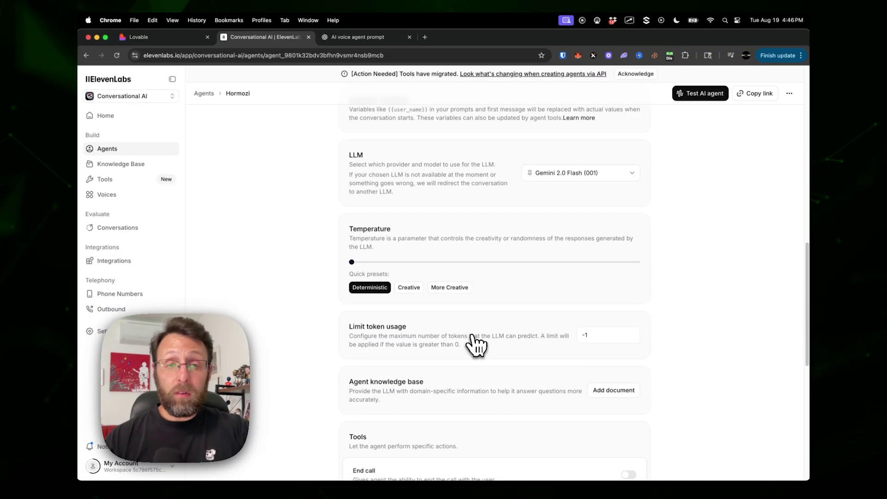
{"action": "scroll", "coordinate": [475, 346], "scroll_direction": "up", "scroll_amount": 3}
{"action": "scroll", "coordinate": [476, 346], "scroll_direction": "up", "scroll_amount": 5}
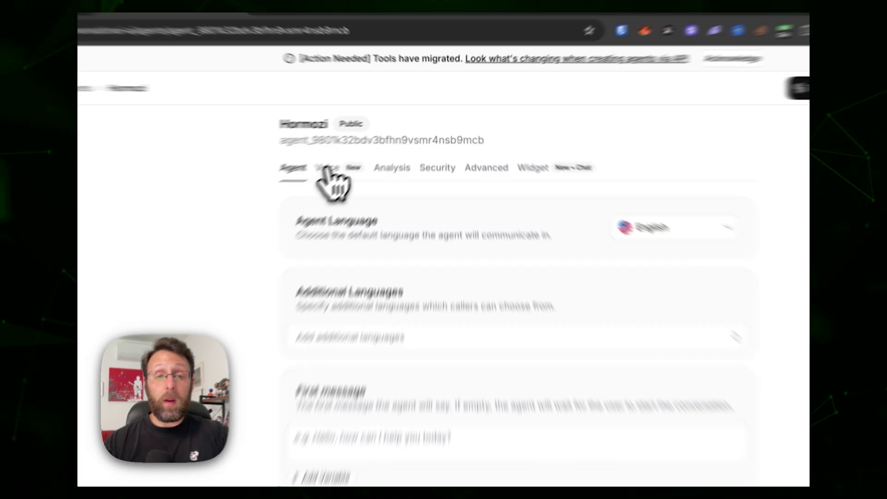
Step: Open the agent's Voice settings and browse the voice list, keeping Eric
{"action": "left_click", "coordinate": [369, 145]}
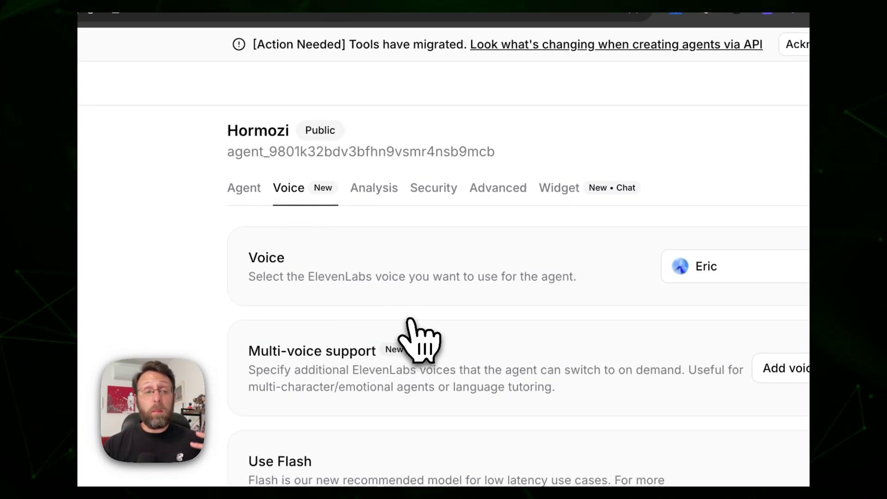
{"action": "left_click", "coordinate": [435, 156]}
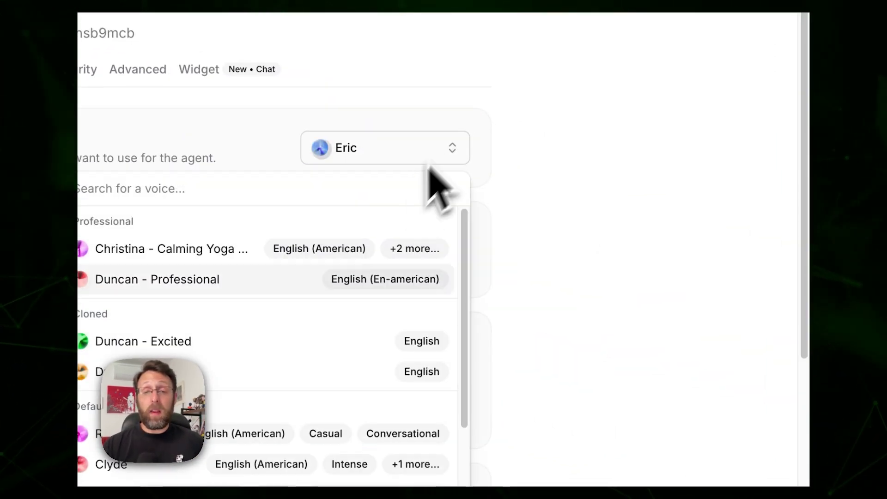
{"action": "scroll", "coordinate": [284, 370], "scroll_direction": "down", "scroll_amount": 2}
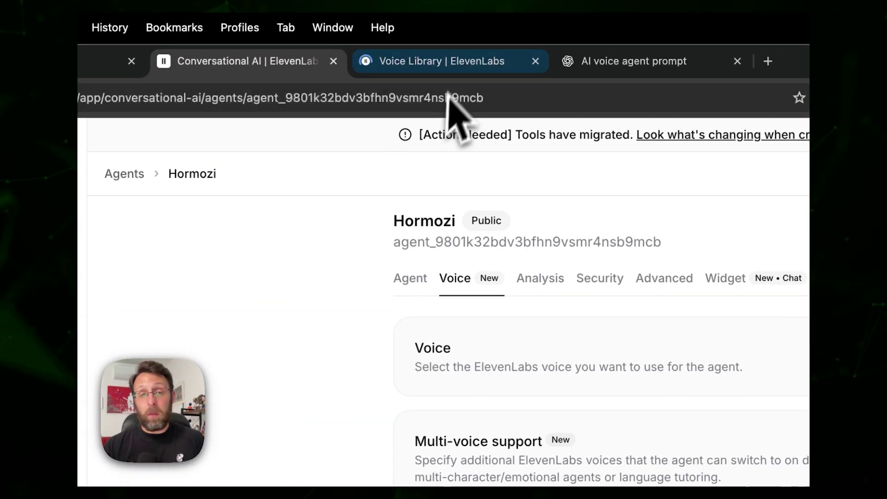
{"action": "left_click", "coordinate": [451, 63]}
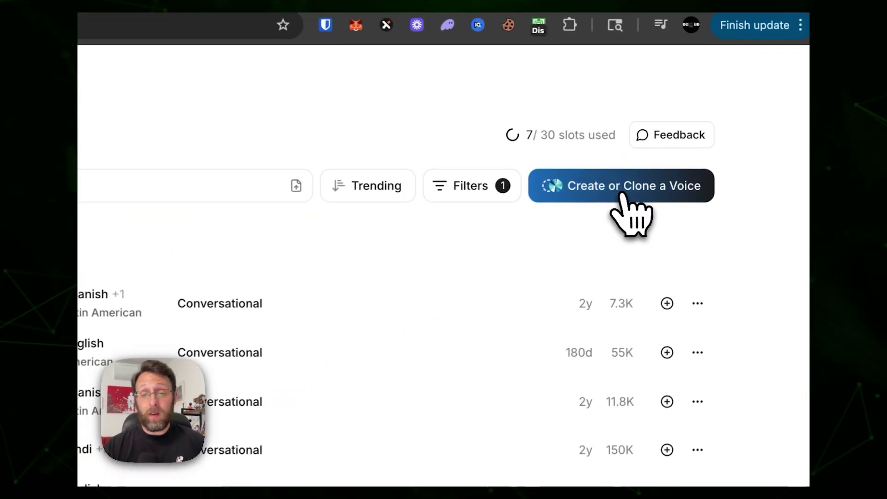
{"action": "left_click", "coordinate": [623, 198]}
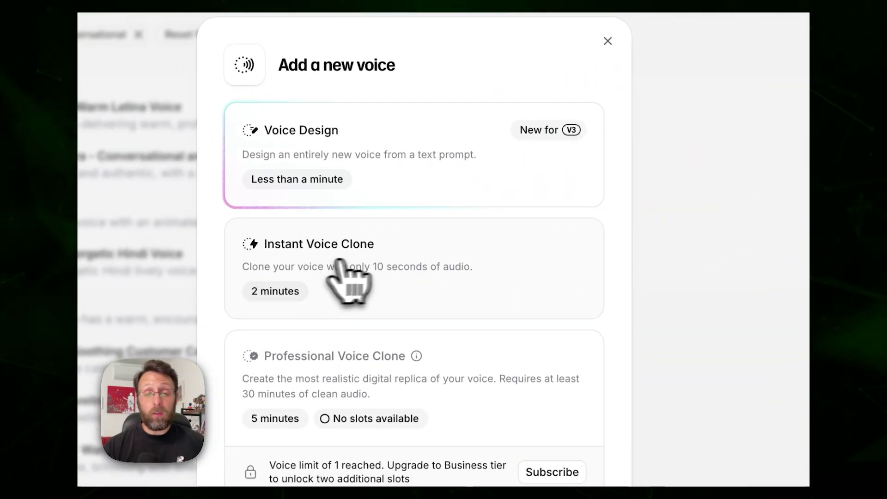
{"action": "left_click", "coordinate": [400, 265]}
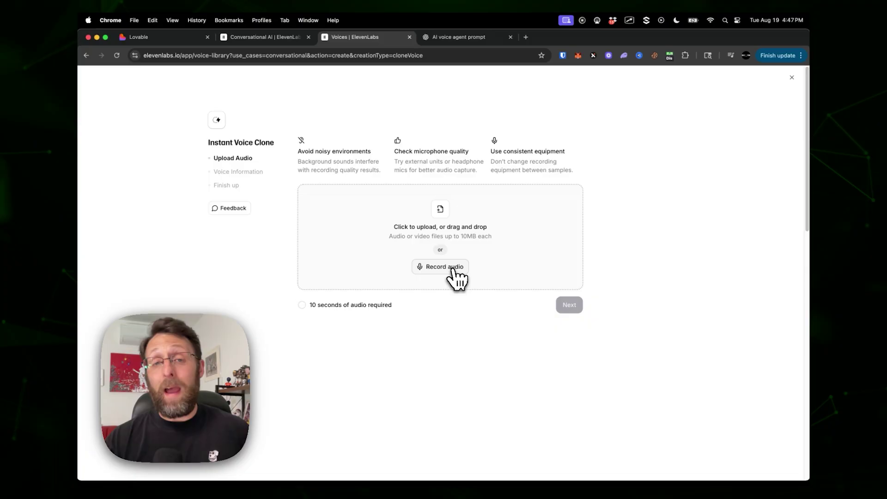
Step: Close the voice library and return to the Hormozi agent's general settings
{"action": "left_click", "coordinate": [409, 37]}
{"action": "scroll", "coordinate": [318, 198], "scroll_direction": "down", "scroll_amount": 3}
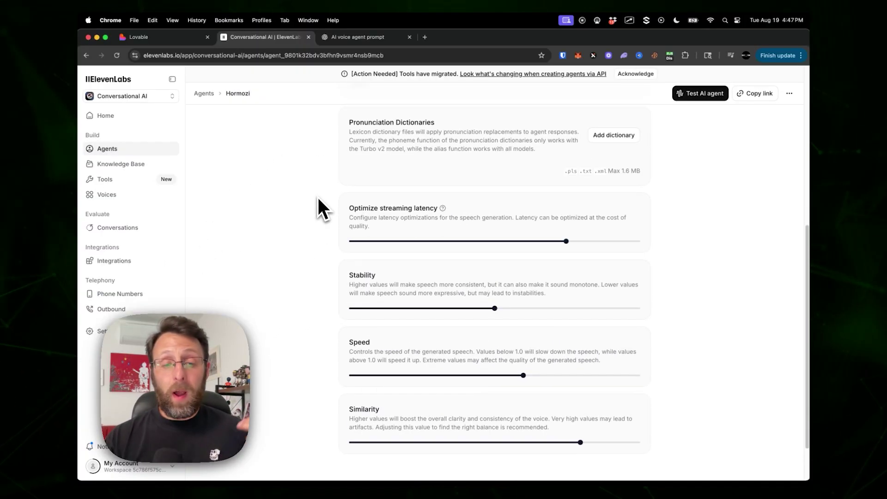
{"action": "scroll", "coordinate": [318, 197], "scroll_direction": "down", "scroll_amount": 2}
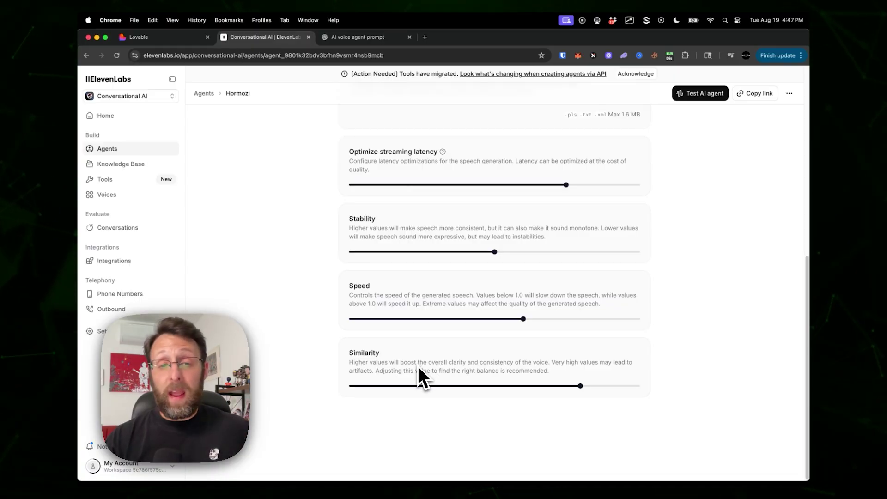
{"action": "scroll", "coordinate": [417, 365], "scroll_direction": "up", "scroll_amount": 8}
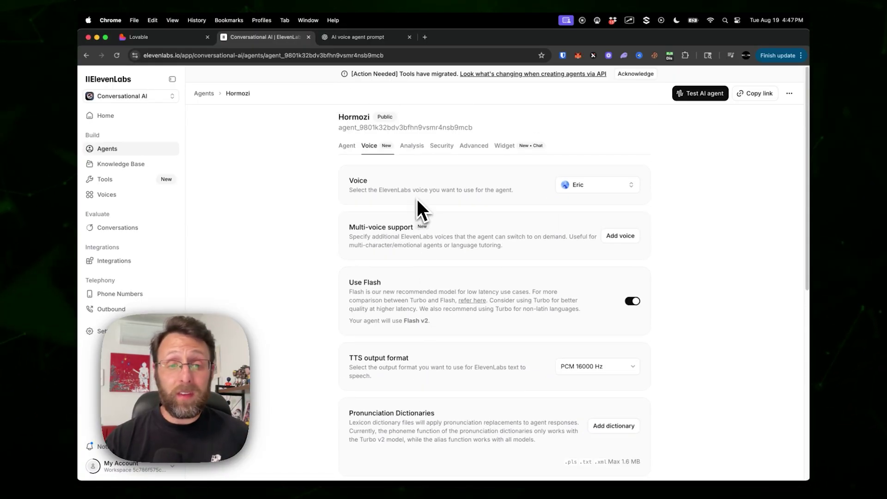
{"action": "left_click", "coordinate": [346, 146]}
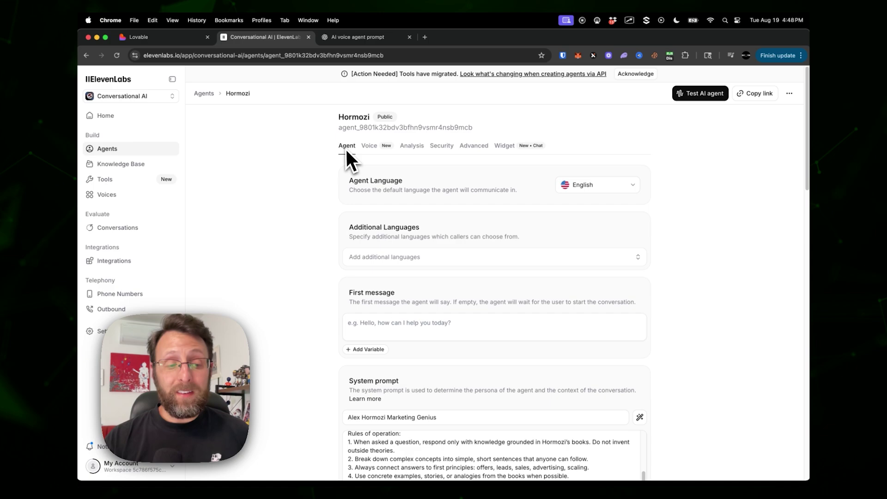
{"action": "scroll", "coordinate": [478, 298], "scroll_direction": "down", "scroll_amount": 5}
{"action": "scroll", "coordinate": [488, 309], "scroll_direction": "down", "scroll_amount": 5}
{"action": "scroll", "coordinate": [487, 305], "scroll_direction": "down", "scroll_amount": 2}
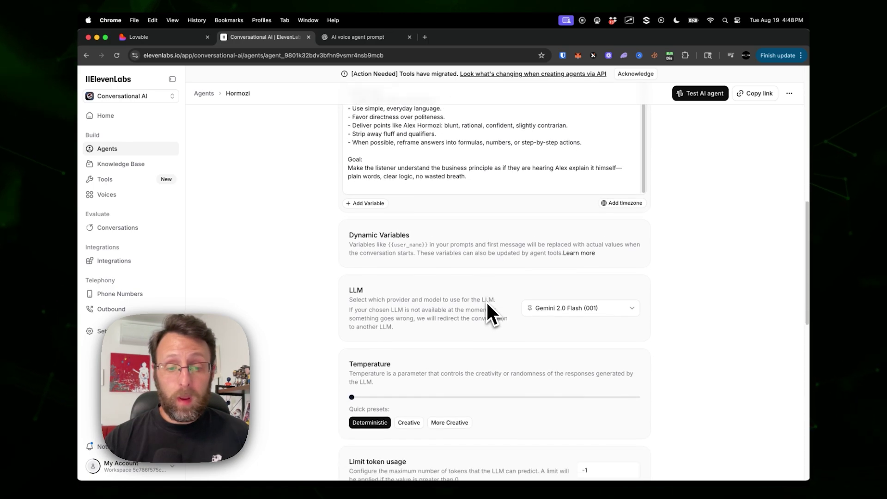
{"action": "scroll", "coordinate": [487, 305], "scroll_direction": "down", "scroll_amount": 2}
{"action": "scroll", "coordinate": [487, 305], "scroll_direction": "down", "scroll_amount": 3}
{"action": "scroll", "coordinate": [487, 305], "scroll_direction": "down", "scroll_amount": 3}
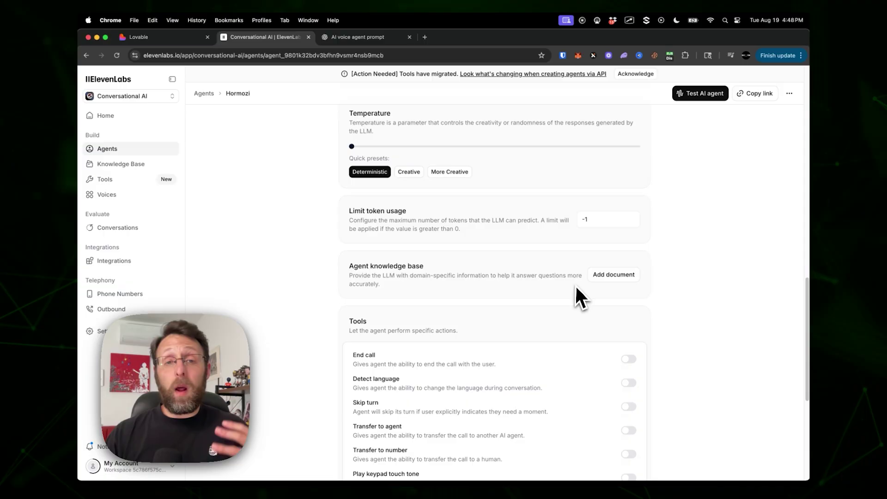
Step: Choose the 100M Leads and $100M Offers PDFs from Downloads for the knowledge base
{"action": "left_click", "coordinate": [601, 276]}
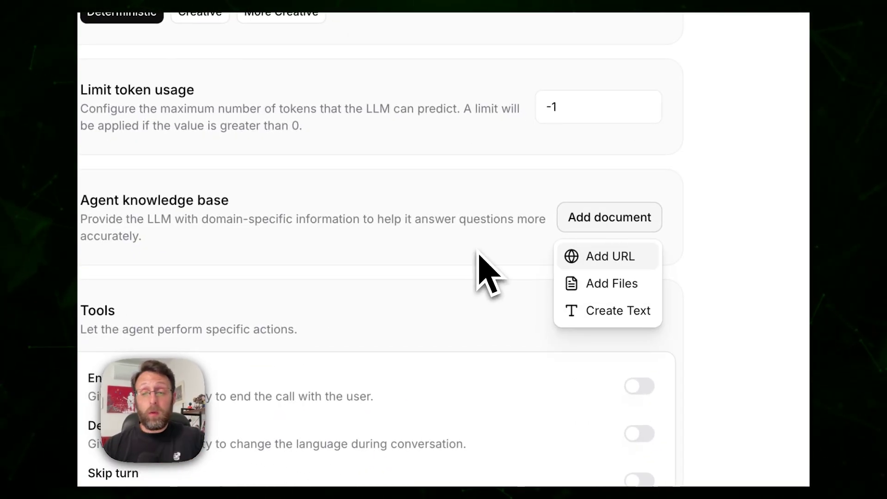
{"action": "left_click", "coordinate": [597, 282]}
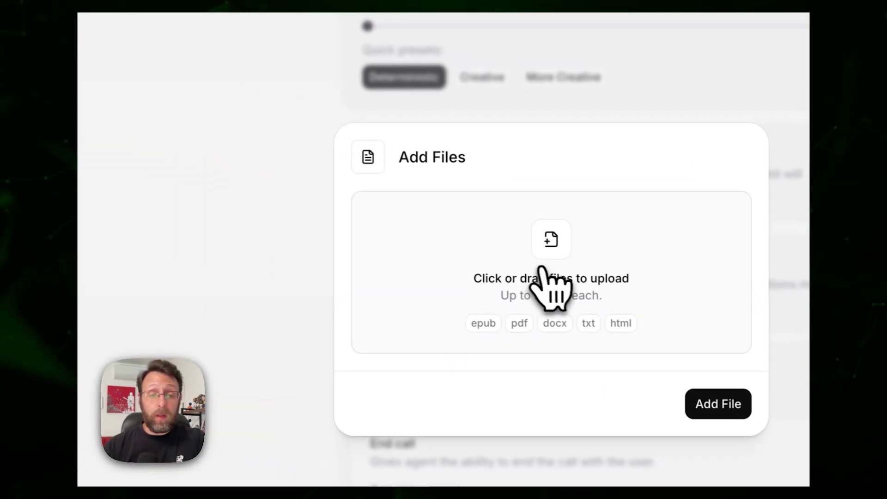
{"action": "left_click", "coordinate": [544, 270]}
{"action": "scroll", "coordinate": [485, 284], "scroll_direction": "down", "scroll_amount": 5}
{"action": "key", "text": "super+alt+l"}
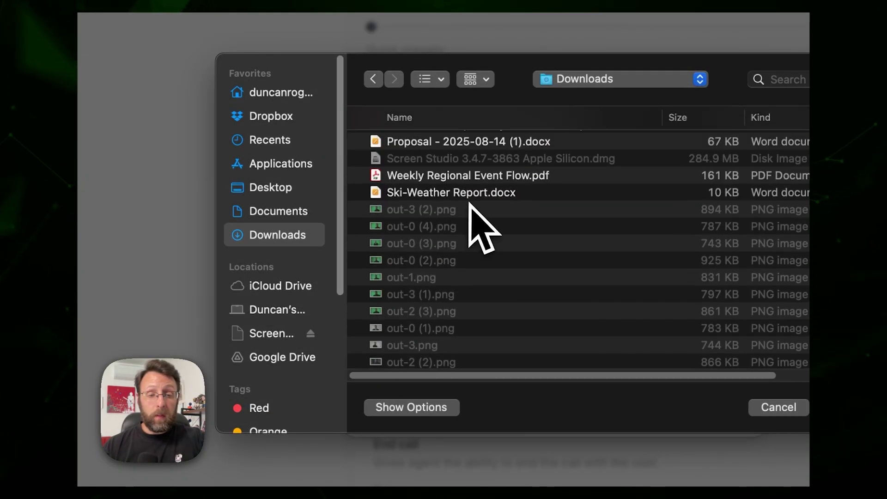
{"action": "scroll", "coordinate": [474, 217], "scroll_direction": "down", "scroll_amount": 5}
{"action": "scroll", "coordinate": [471, 218], "scroll_direction": "down", "scroll_amount": 5}
{"action": "left_click", "coordinate": [456, 237]}
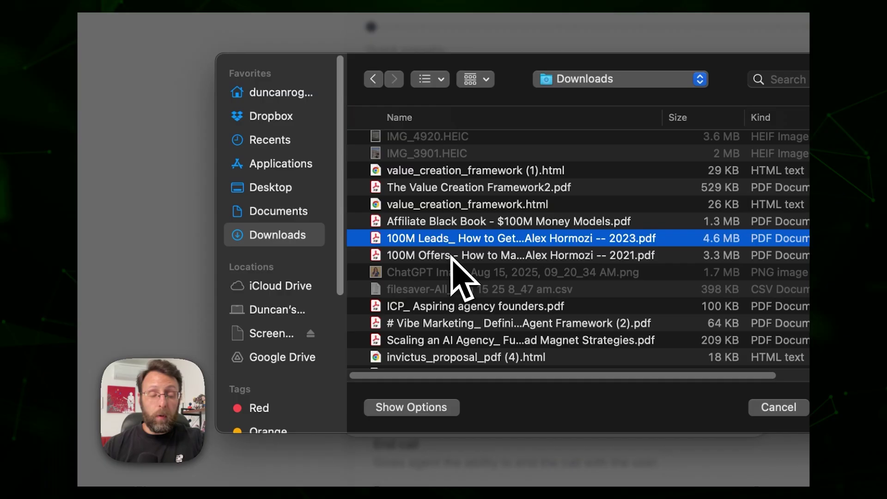
{"action": "left_click", "coordinate": [454, 256], "text": "shift"}
{"action": "key", "text": "Return"}
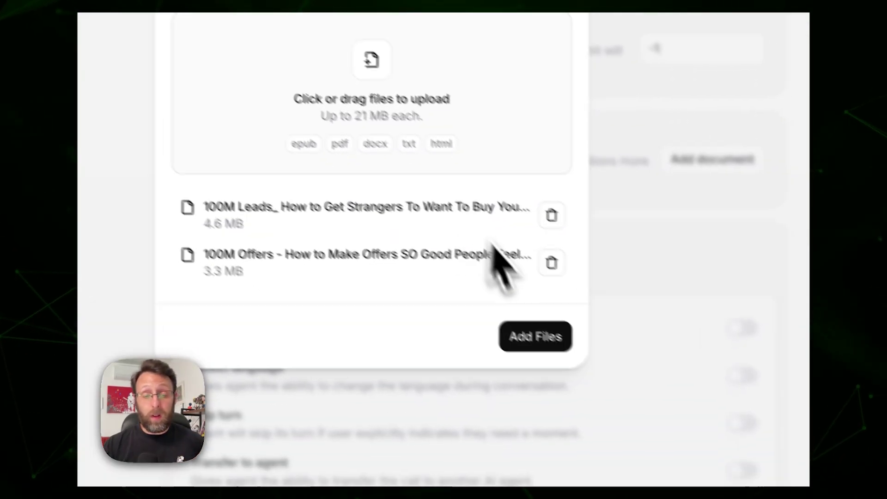
Step: Upload both book PDFs, turn on RAG indexing, and save the agent
{"action": "left_click", "coordinate": [518, 330]}
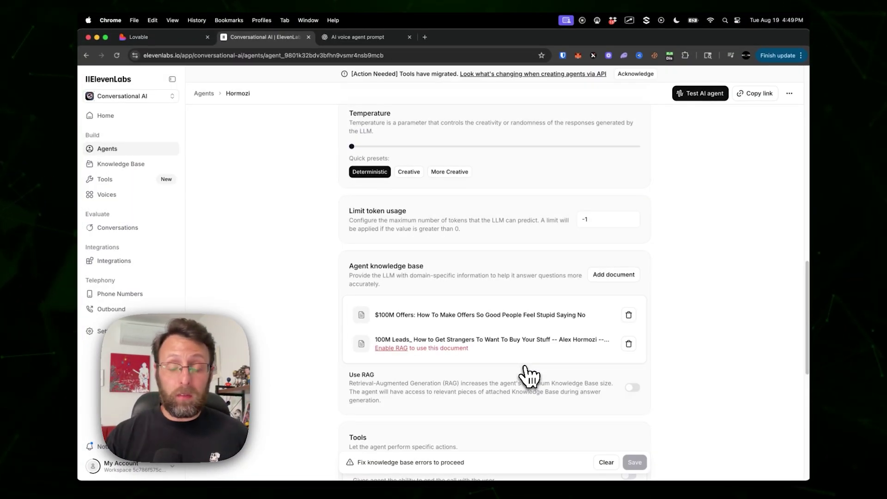
{"action": "left_click", "coordinate": [392, 348]}
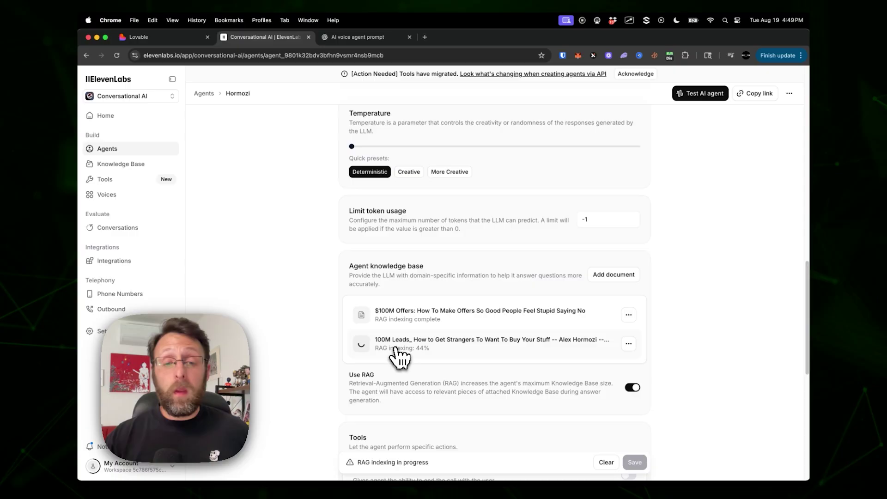
{"action": "scroll", "coordinate": [399, 357], "scroll_direction": "down", "scroll_amount": 3}
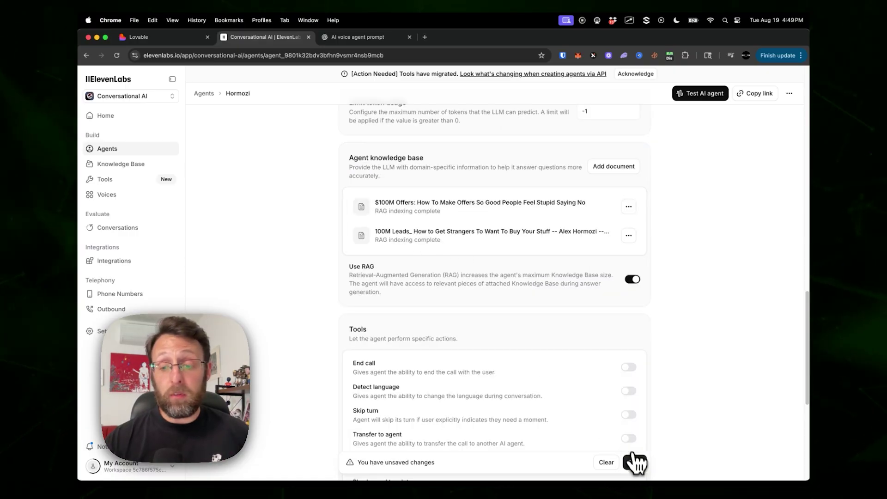
{"action": "left_click", "coordinate": [634, 462]}
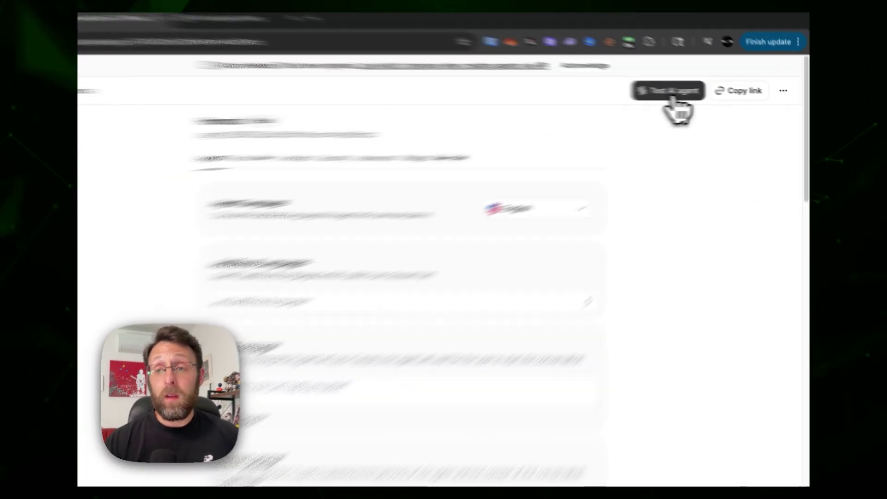
Step: Hold a short test voice call with the Hormozi agent and hang up
{"action": "left_click", "coordinate": [700, 94]}
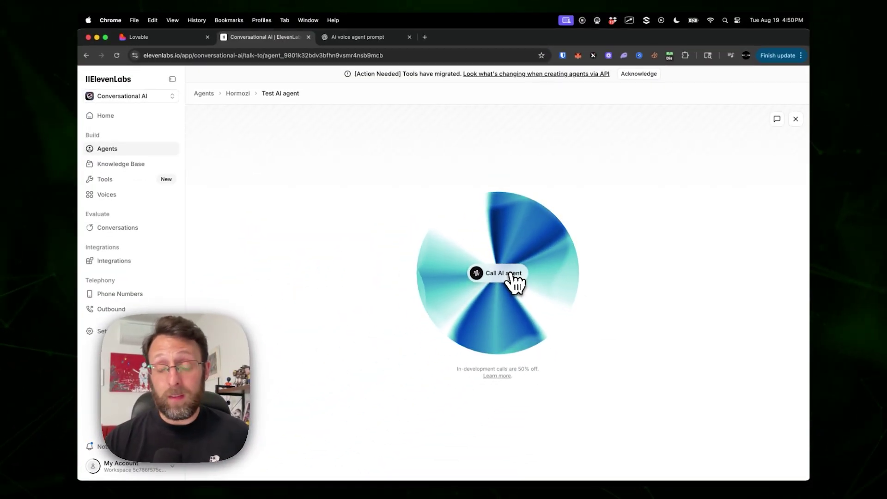
{"action": "left_click", "coordinate": [512, 275]}
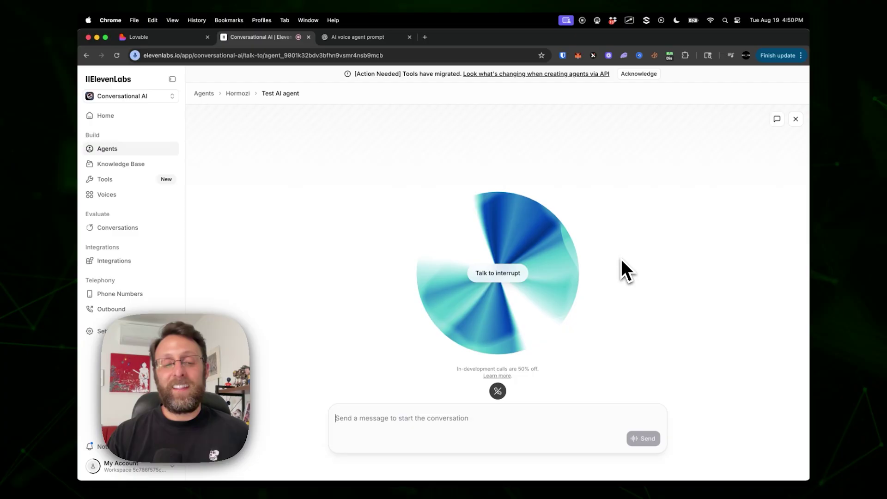
{"action": "left_click", "coordinate": [497, 391]}
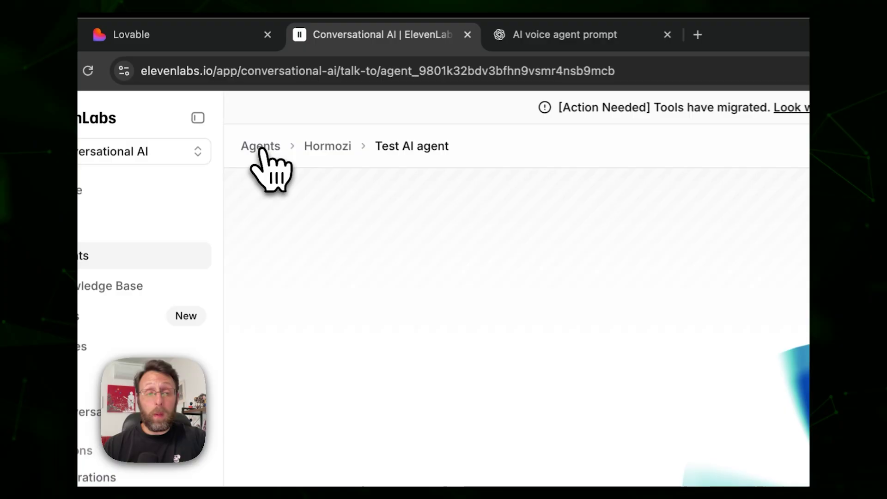
Step: Copy the Hormozi agent's widget embed code and go to the Lovable homepage
{"action": "left_click", "coordinate": [204, 93]}
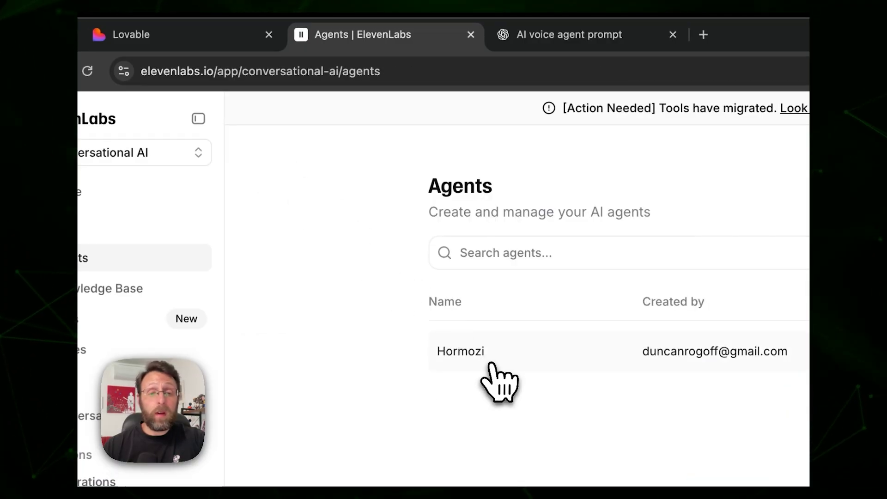
{"action": "left_click", "coordinate": [490, 365]}
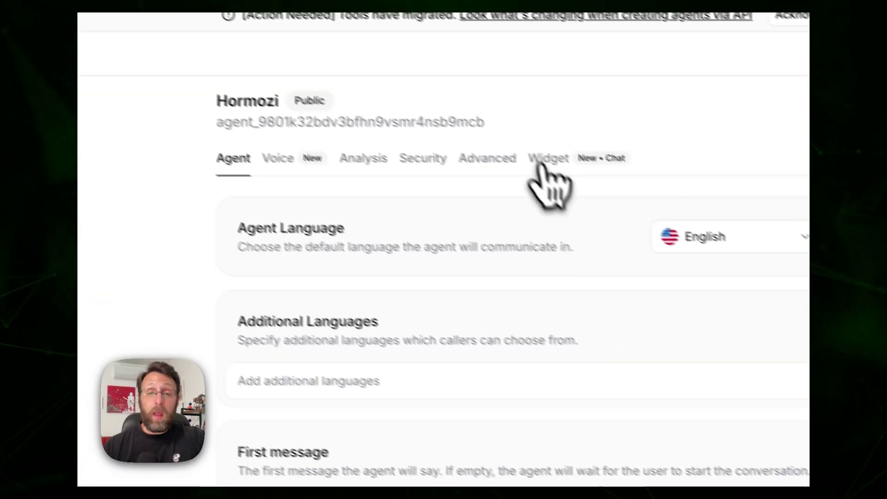
{"action": "left_click", "coordinate": [534, 166]}
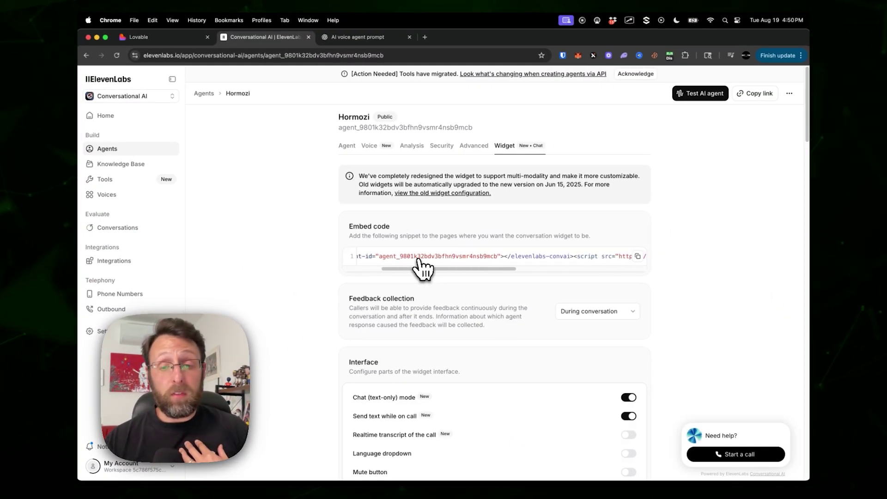
{"action": "scroll", "coordinate": [421, 266], "scroll_direction": "right", "scroll_amount": 3}
{"action": "left_click", "coordinate": [637, 257]}
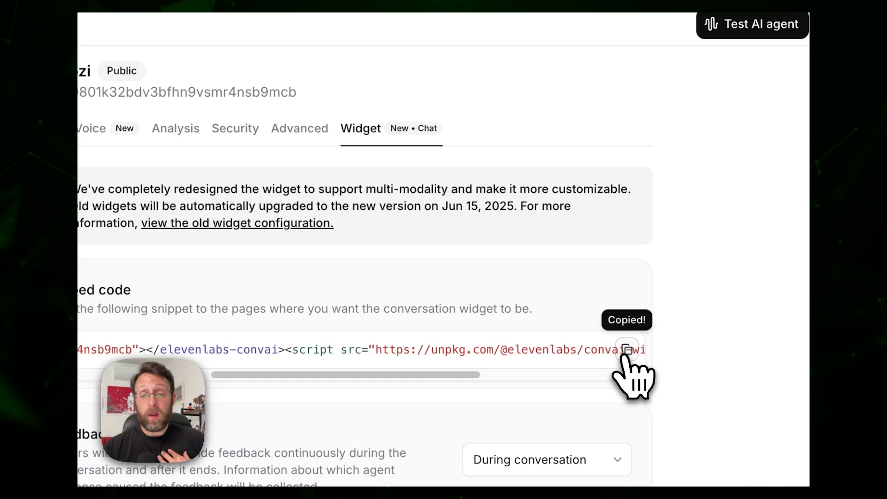
{"action": "left_click", "coordinate": [203, 69]}
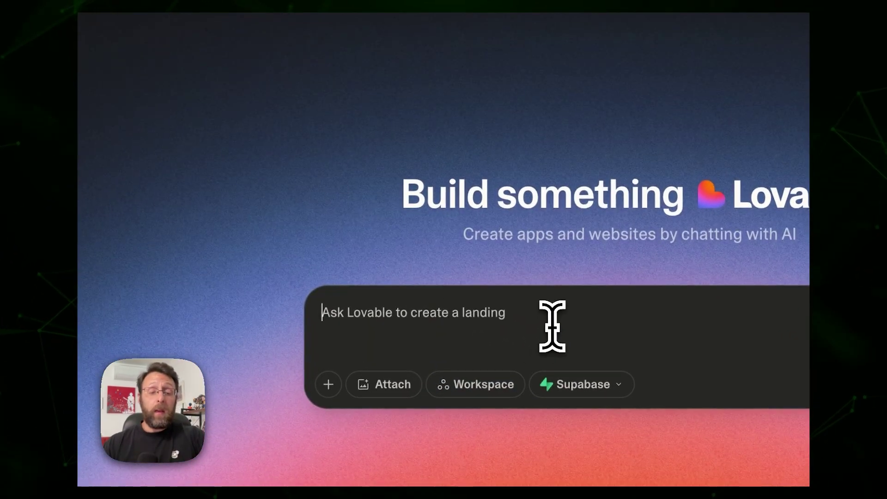
{"action": "type", "text": "i need a simple"}
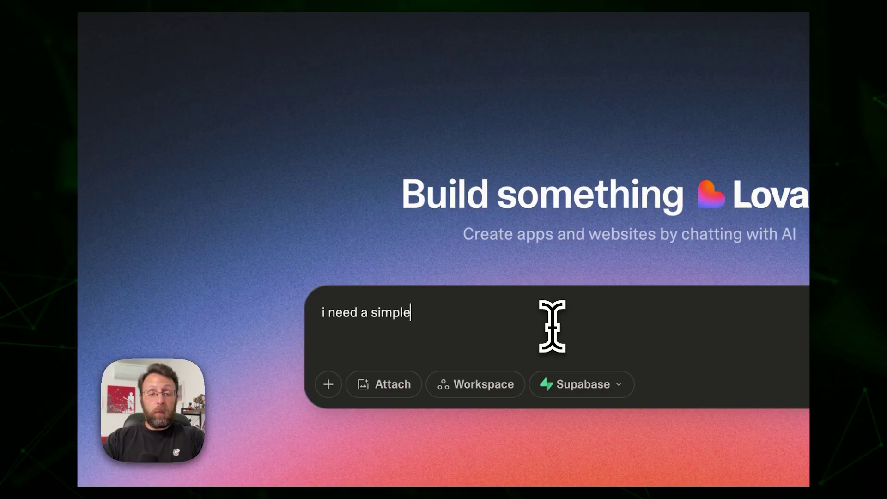
{"action": "type", "text": " c"}
{"action": "type", "text": "lean dark mode landing page for an alex hormozi voice agent. em"}
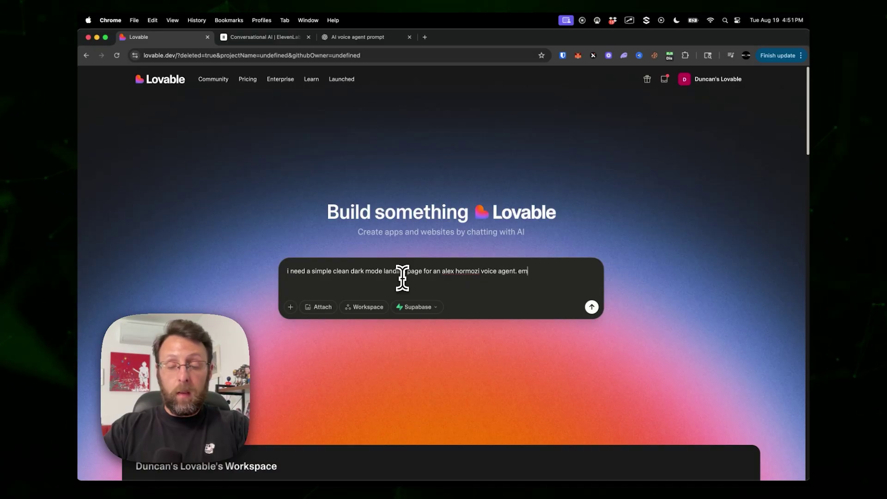
{"action": "type", "text": "bed this agent in"}
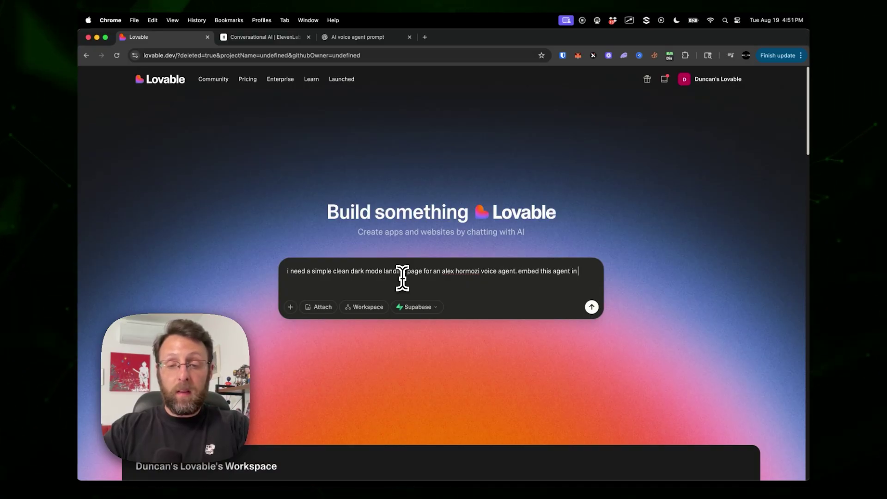
{"action": "type", "text": ":"}
Step: Paste the Hormozi widget embed code into a dark-mode landing page prompt for Lovable
{"action": "key", "text": "super+v"}
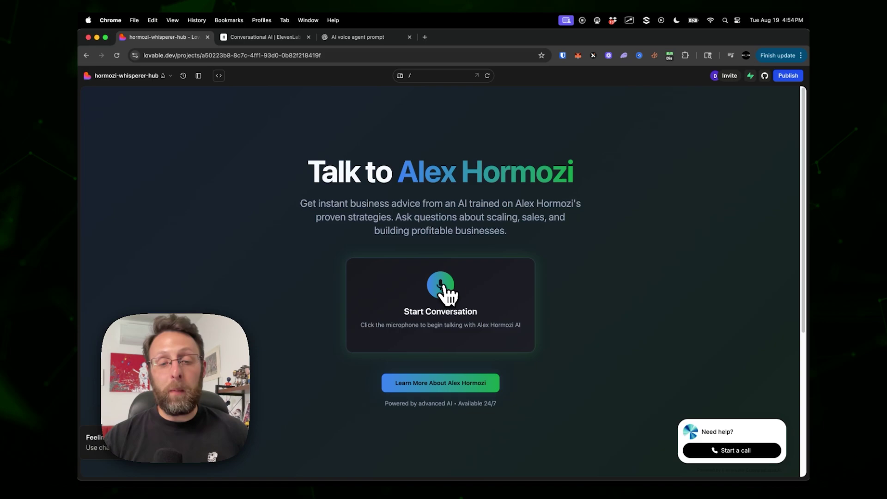
Step: Accept the widget terms, then call and hang up on Hormozi from the landing page
{"action": "left_click", "coordinate": [752, 438]}
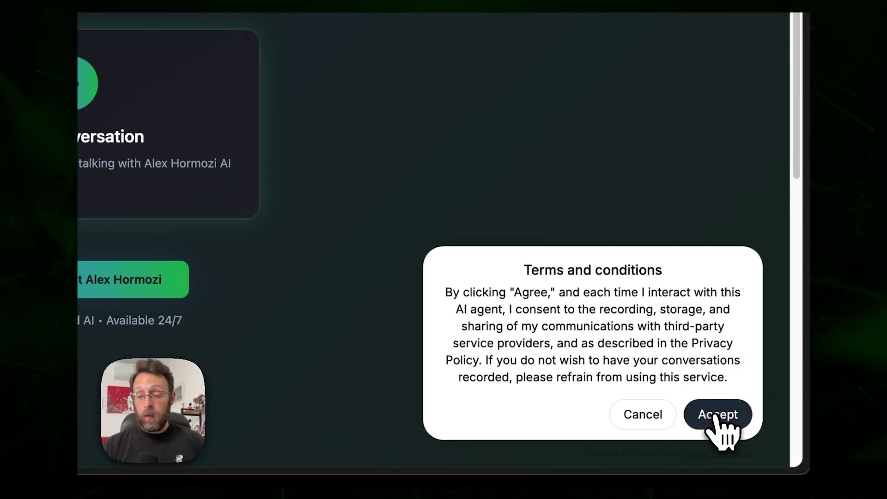
{"action": "left_click", "coordinate": [713, 418]}
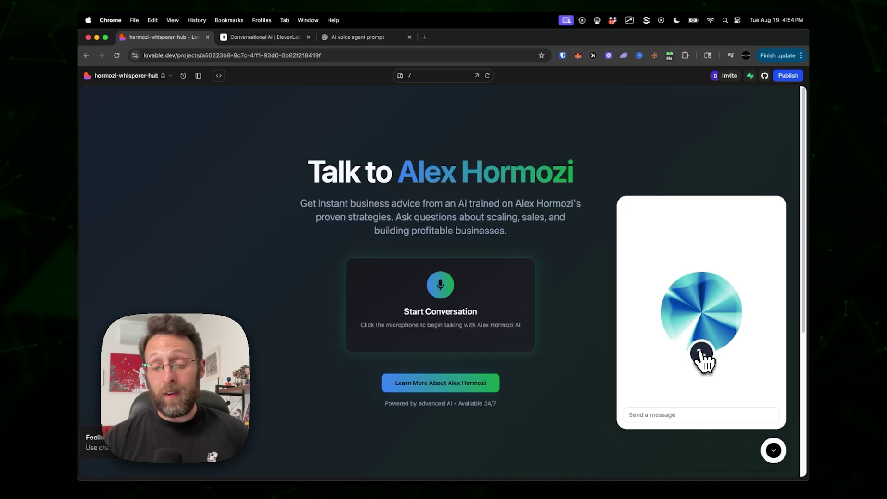
{"action": "left_click", "coordinate": [701, 356]}
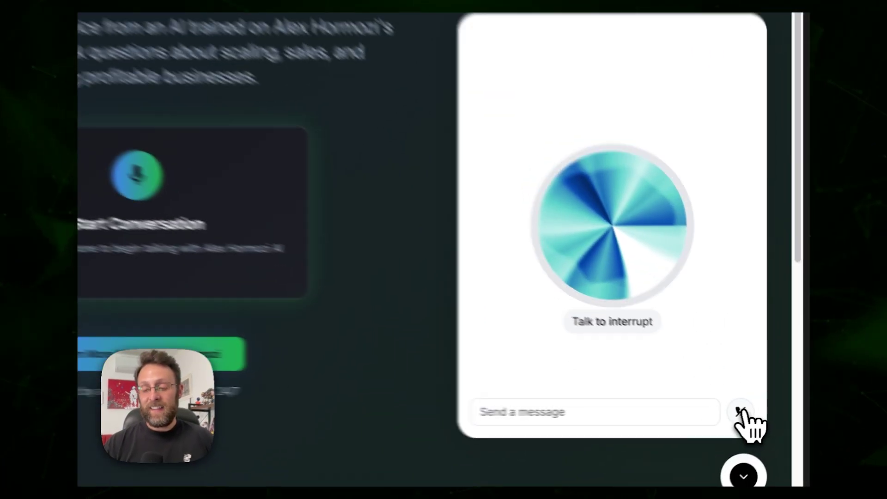
{"action": "left_click", "coordinate": [771, 416]}
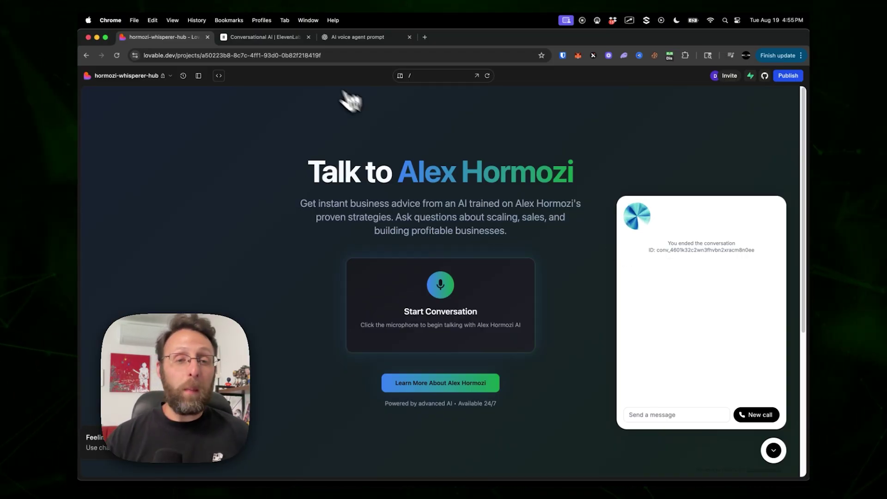
{"action": "left_click", "coordinate": [267, 37]}
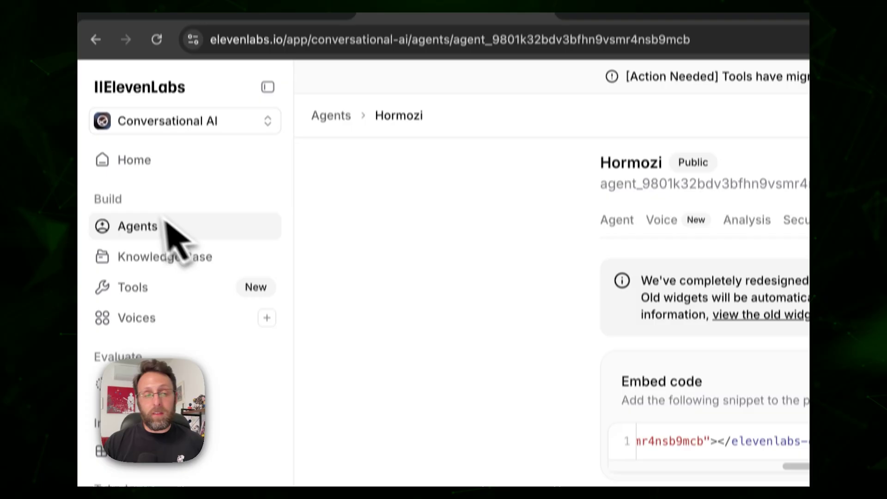